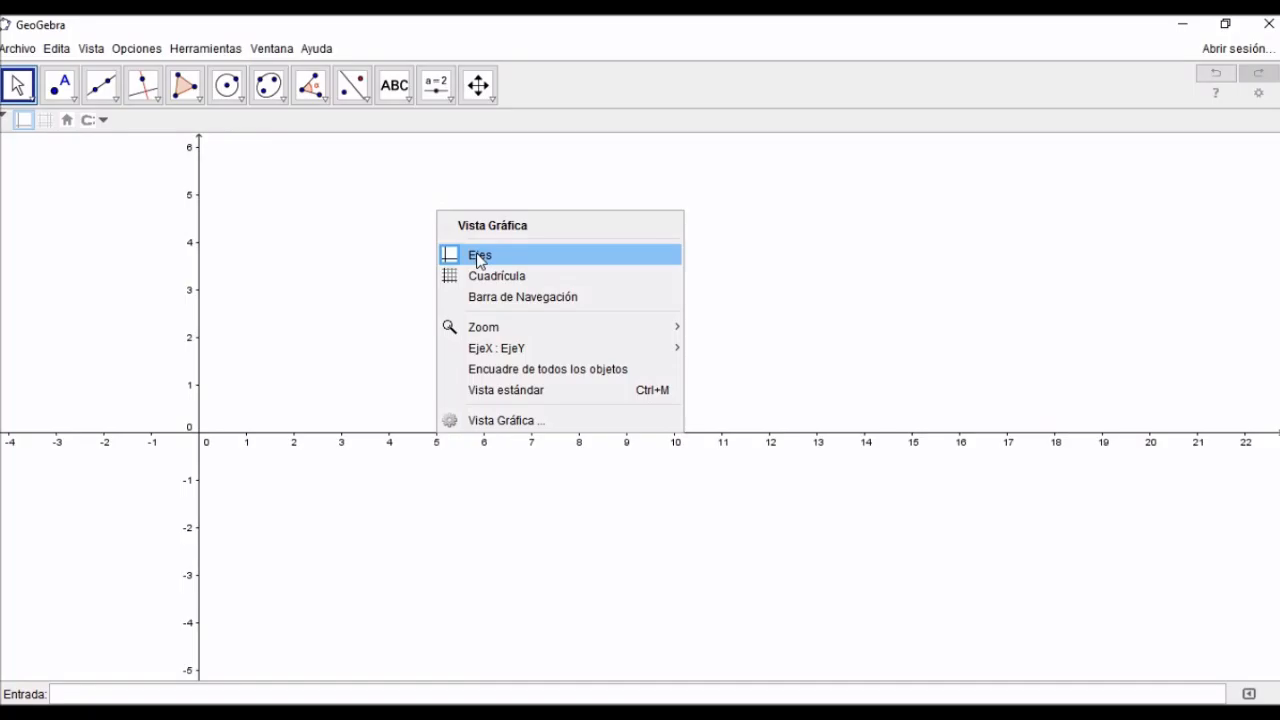
Hide the axes and create an integer slider n in the drawing's upper-right area, with minimum 3, maximum 30 and increment 1
{"action": "left_click", "coordinate": [480, 259]}
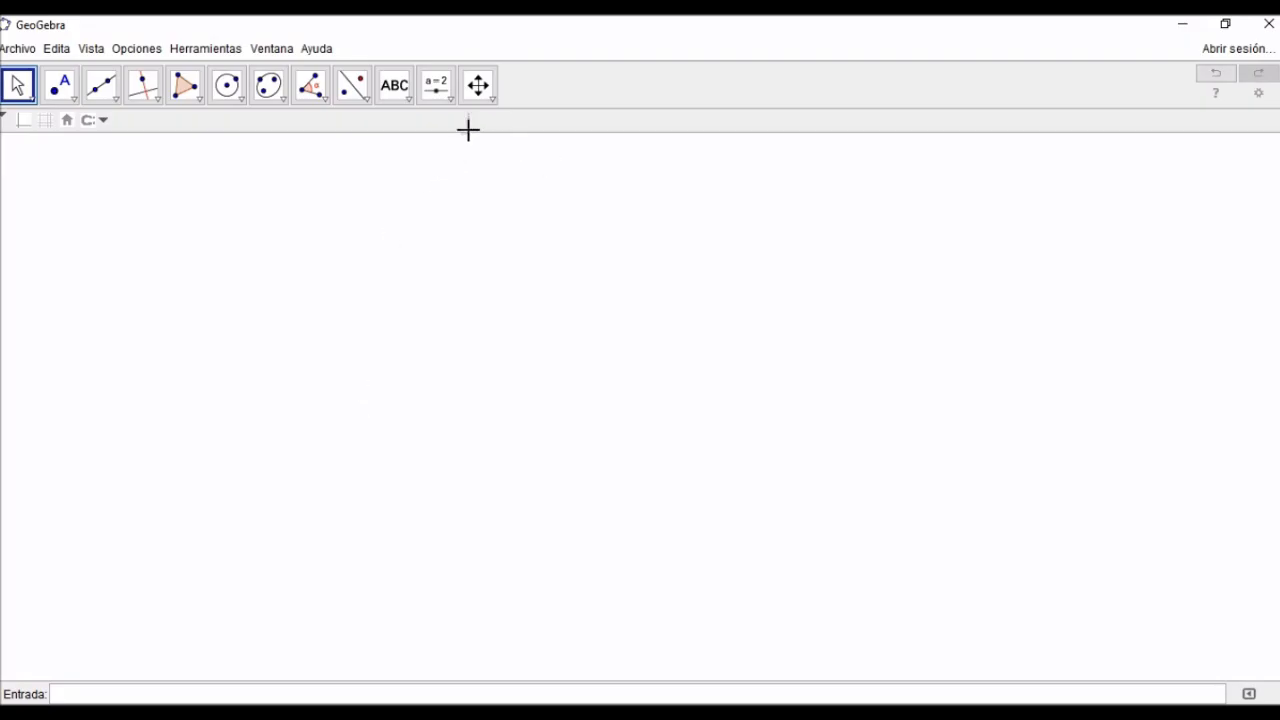
{"action": "left_click", "coordinate": [451, 99]}
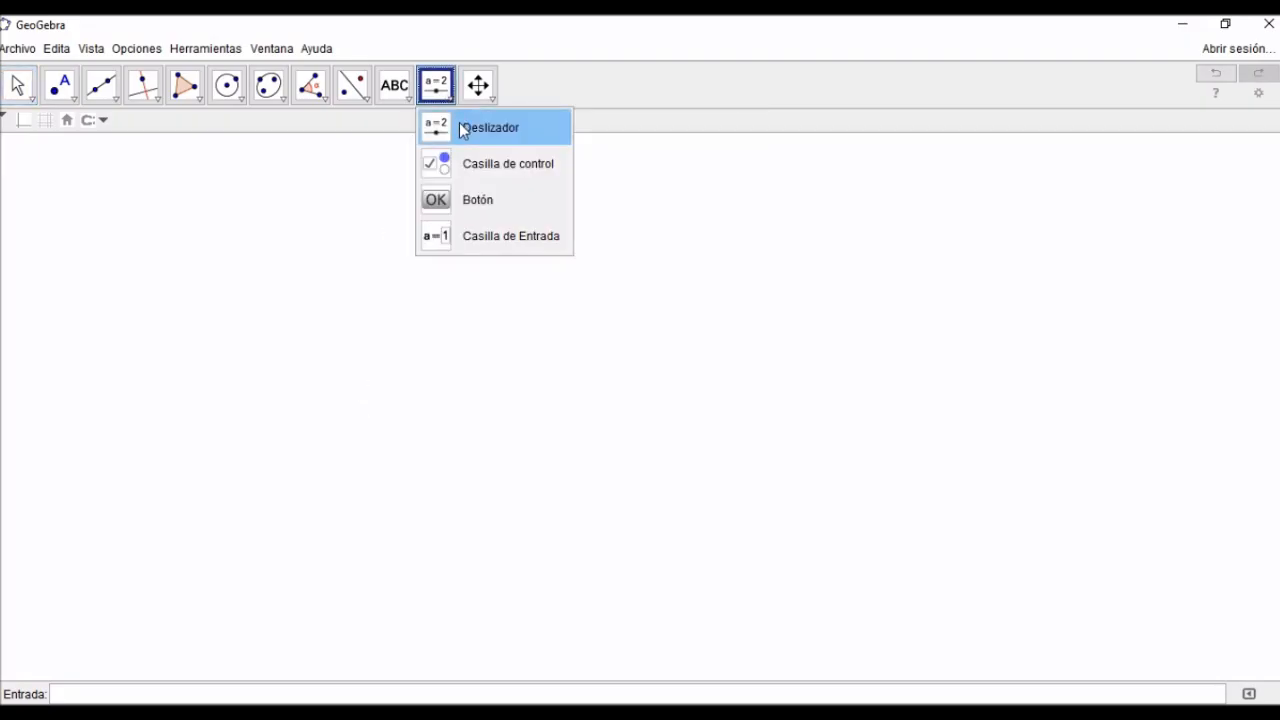
{"action": "left_click", "coordinate": [460, 126]}
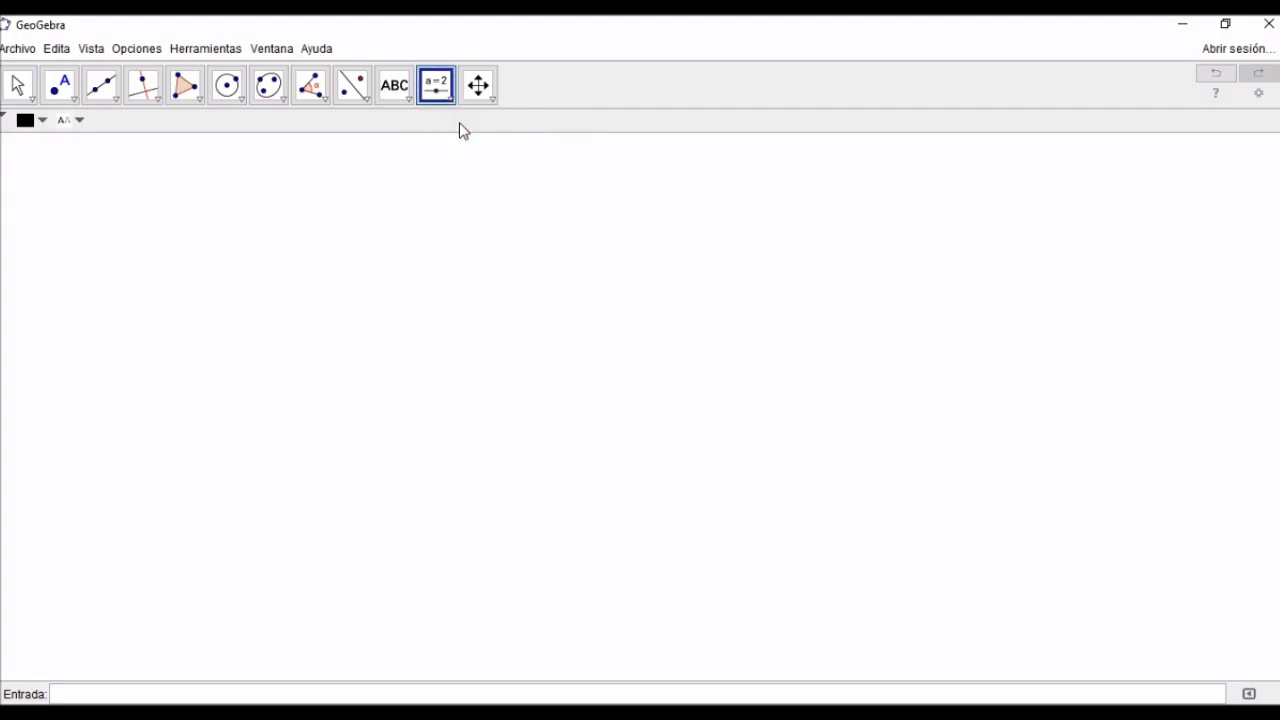
{"action": "left_click", "coordinate": [1006, 177]}
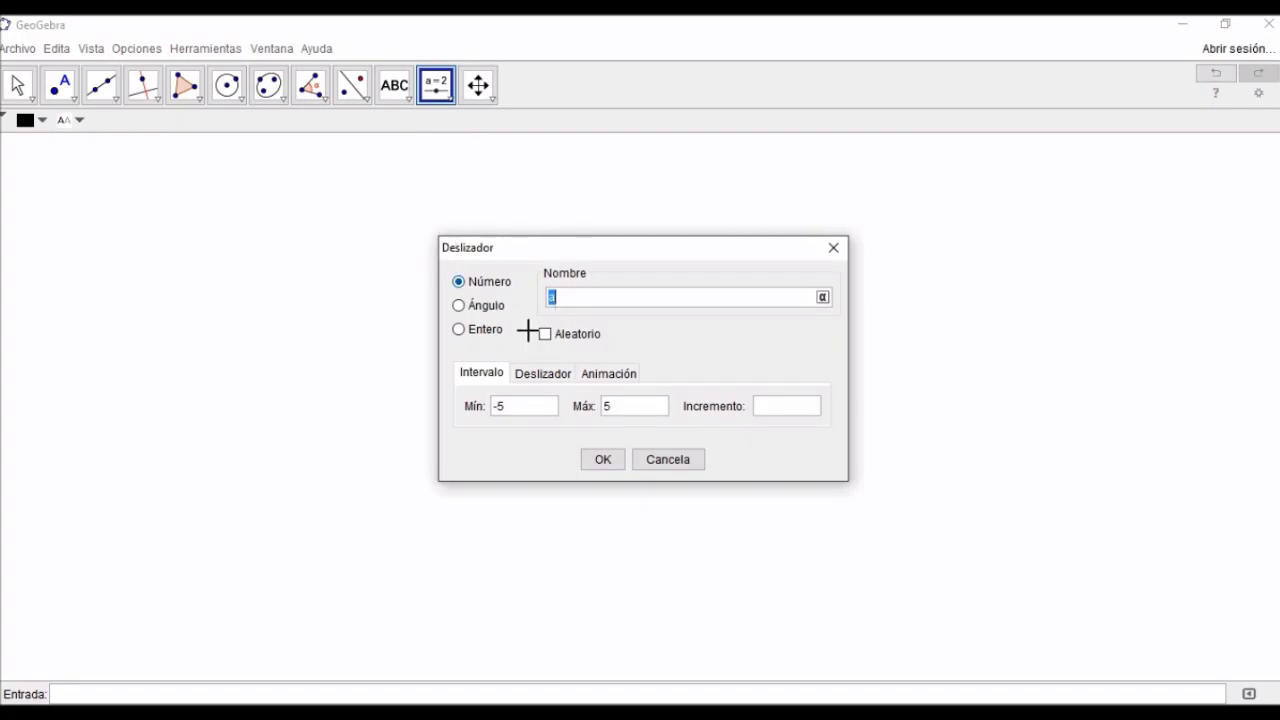
{"action": "left_click", "coordinate": [459, 330]}
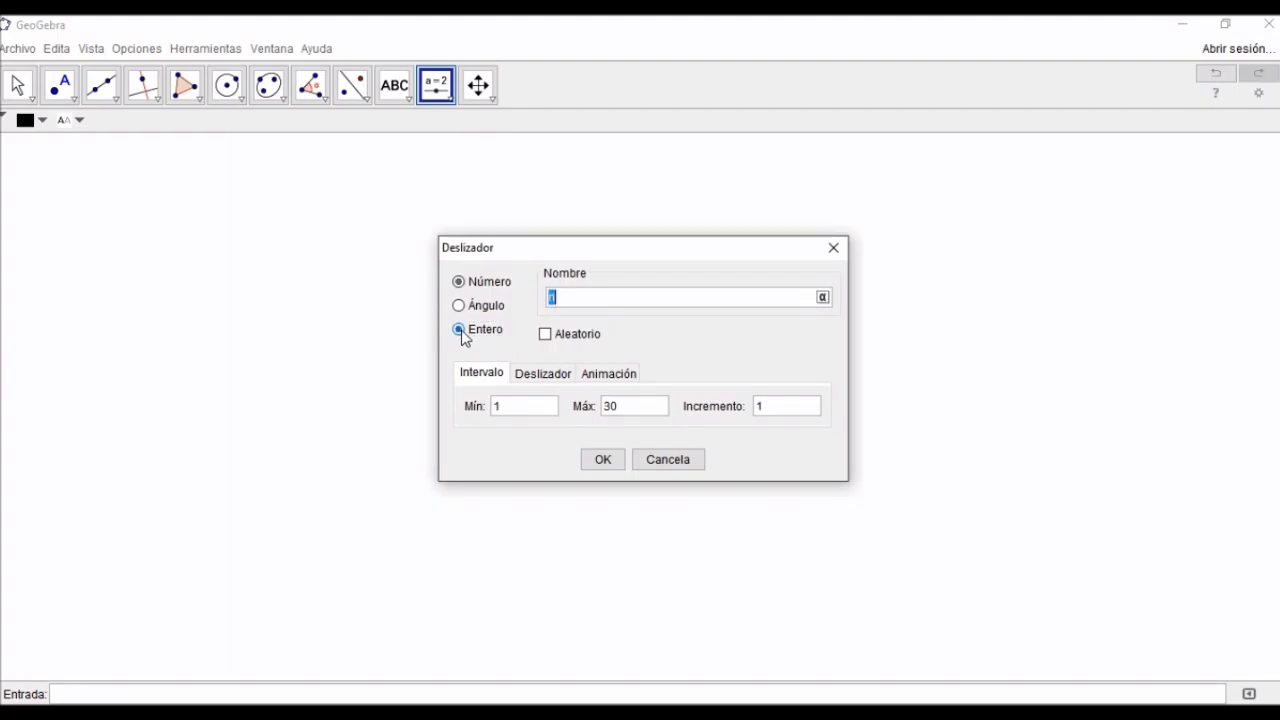
{"action": "left_click", "coordinate": [518, 410]}
{"action": "key", "text": "BackSpace"}
{"action": "type", "text": "3"}
{"action": "left_click", "coordinate": [636, 413]}
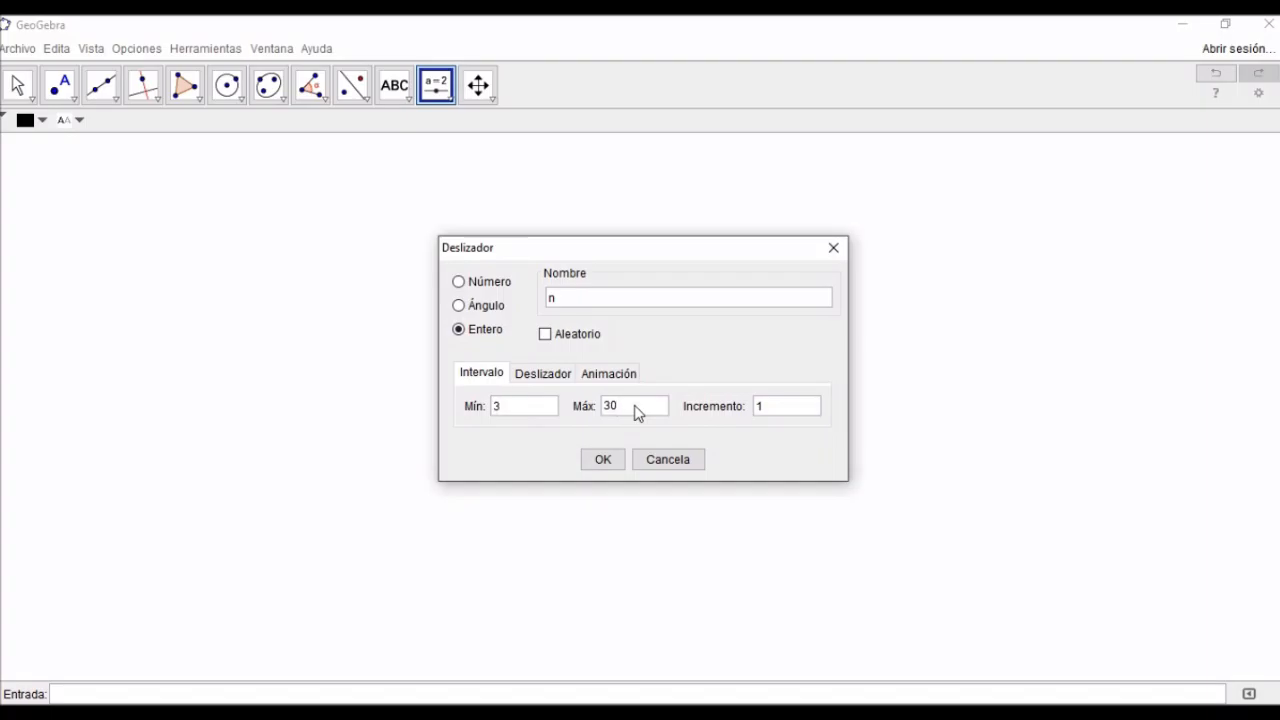
{"action": "left_click", "coordinate": [781, 410]}
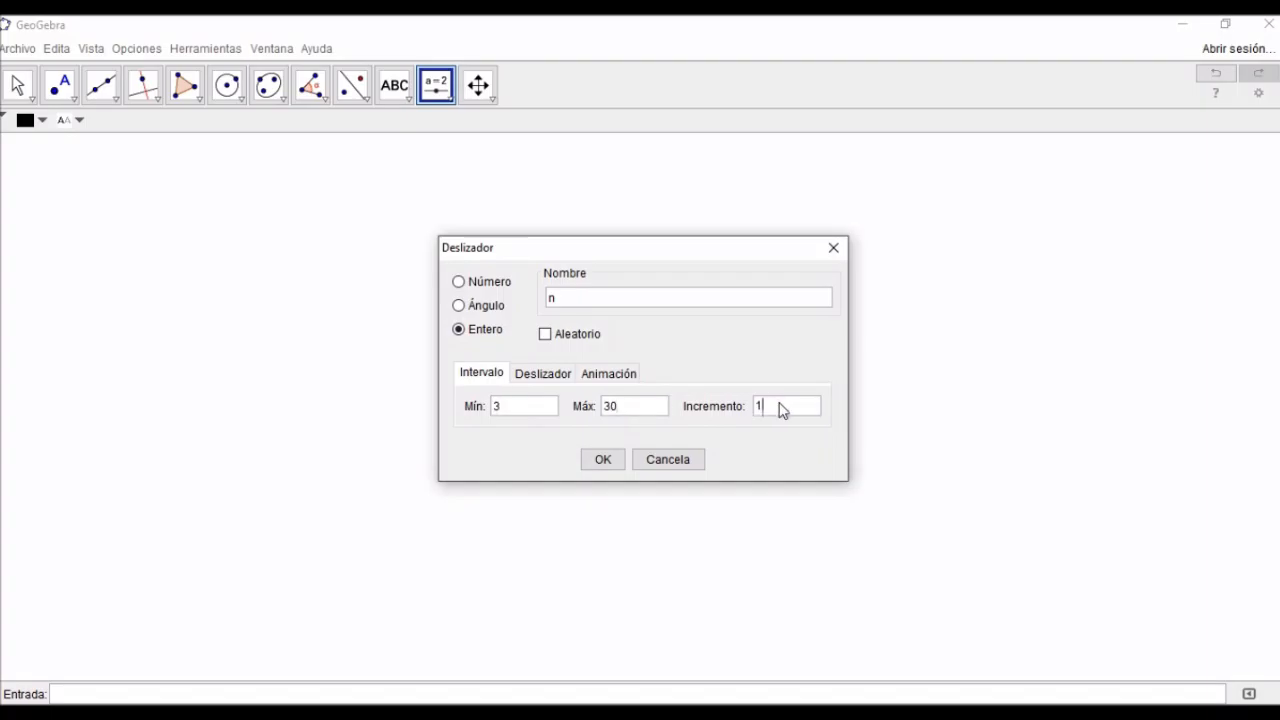
{"action": "left_click", "coordinate": [593, 295]}
{"action": "left_click", "coordinate": [603, 459]}
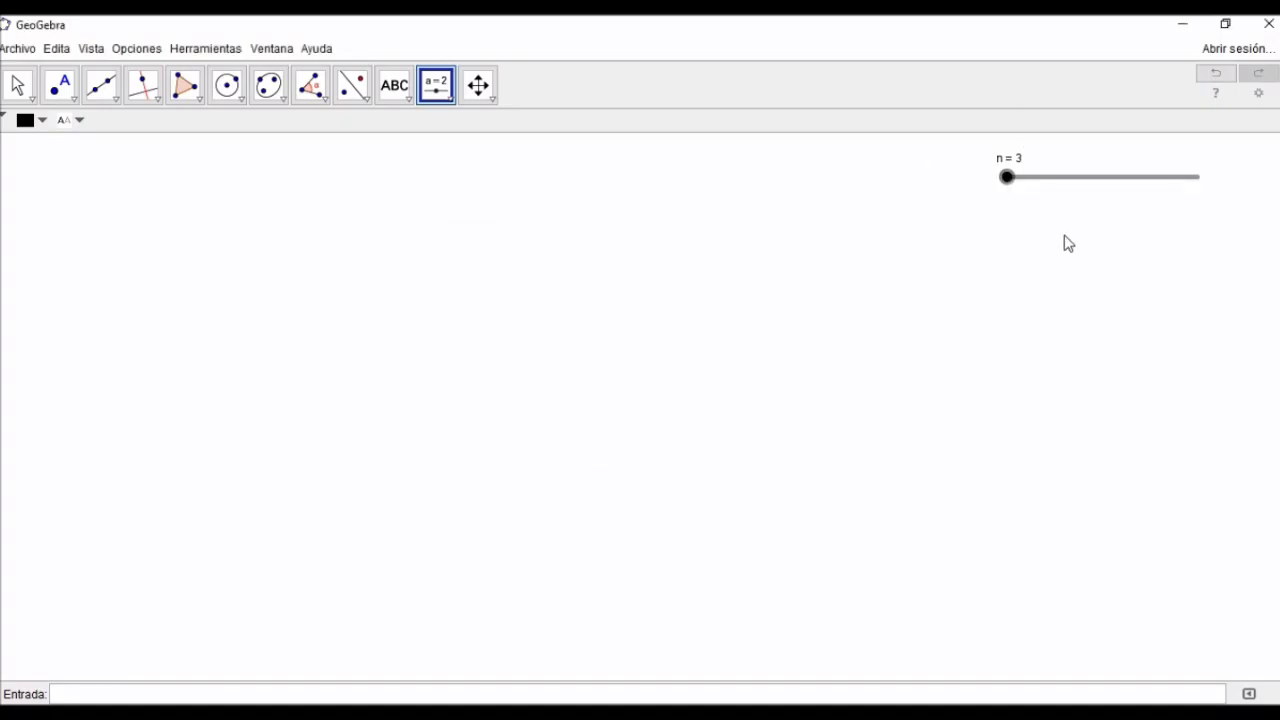
Draw a large circle by centre and point in the drawing's left half, with its defining point at the circle's lower right
{"action": "left_click", "coordinate": [240, 105]}
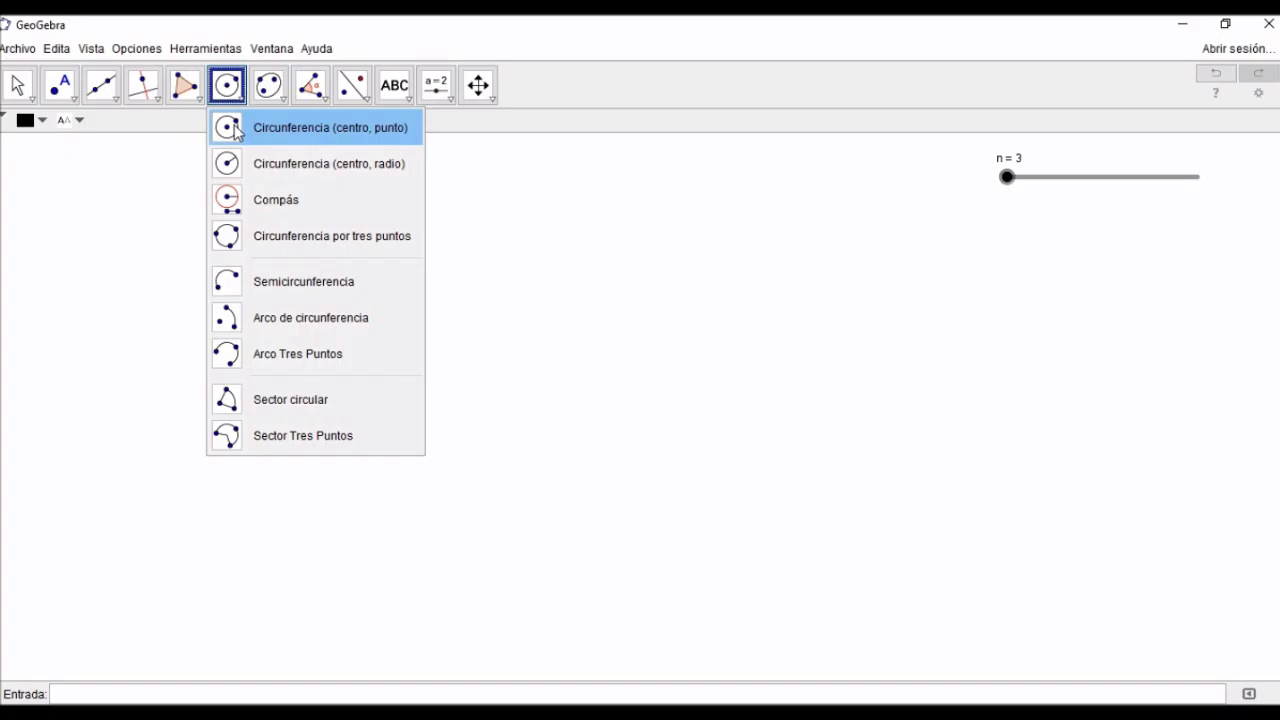
{"action": "left_click", "coordinate": [237, 131]}
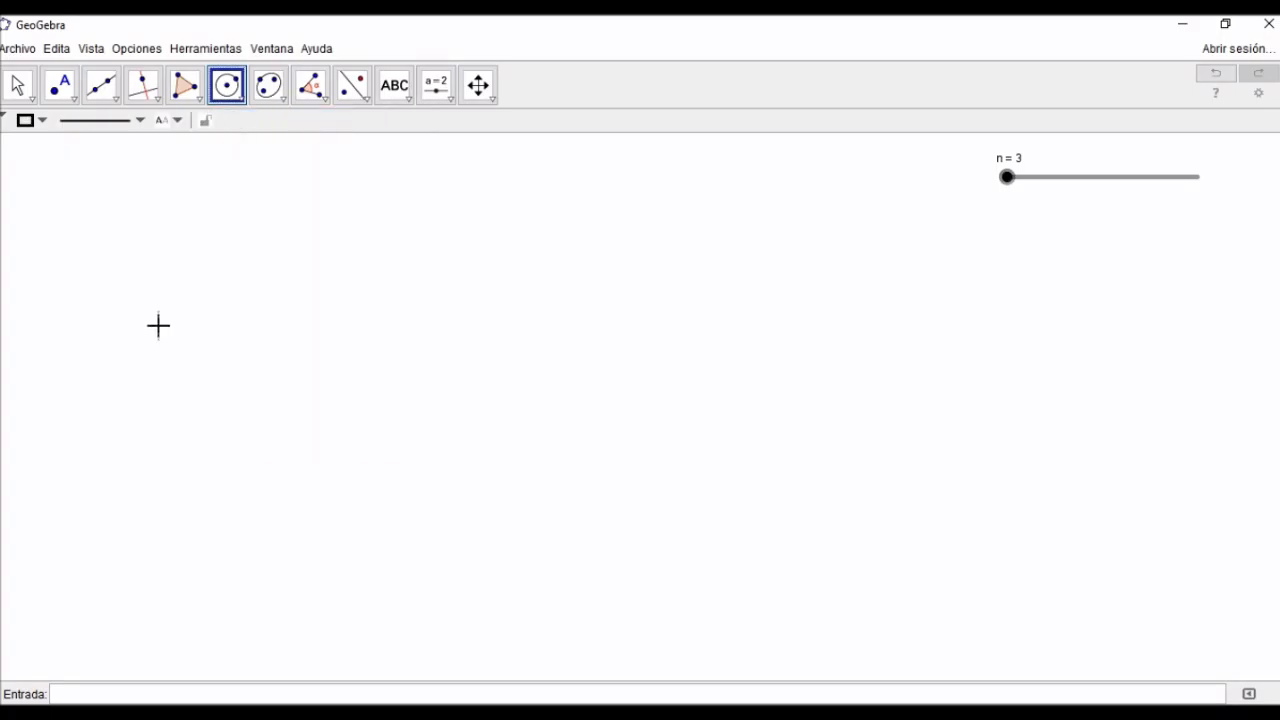
{"action": "left_click", "coordinate": [251, 422]}
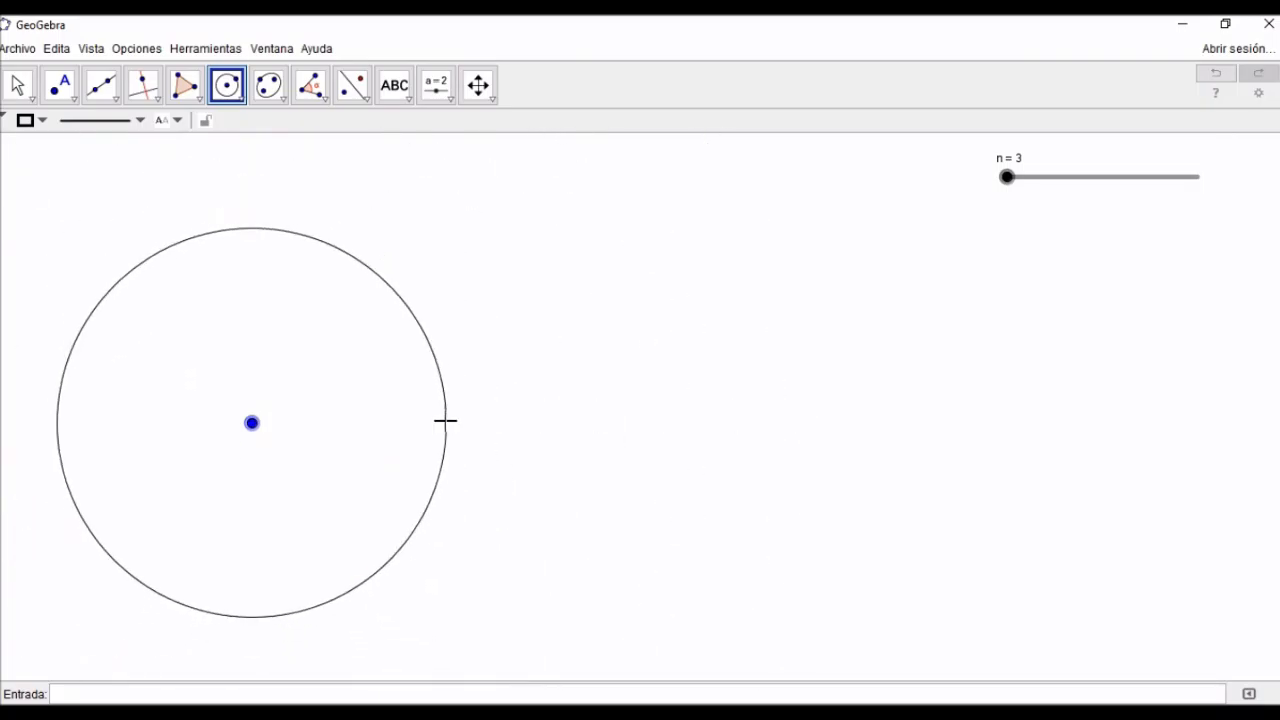
{"action": "left_click", "coordinate": [419, 546]}
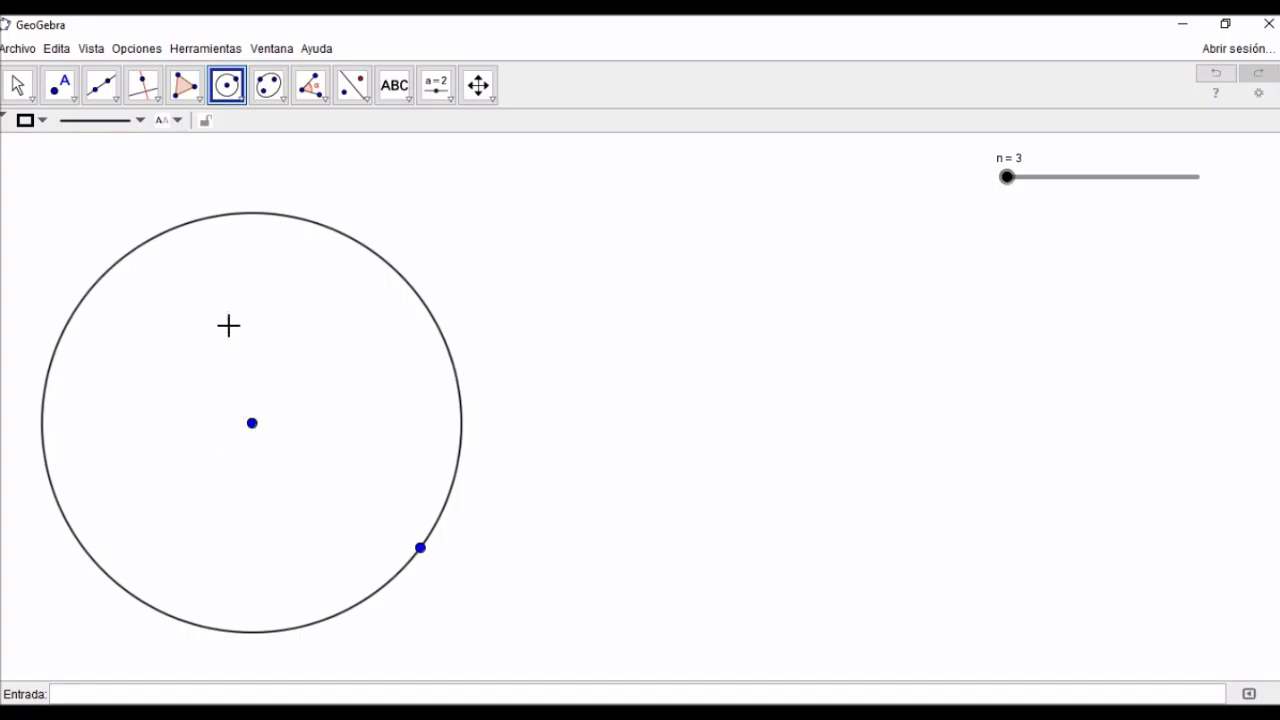
Rotate the circle's defining point clockwise about the centre by the angle 360°/n
{"action": "left_click", "coordinate": [355, 88]}
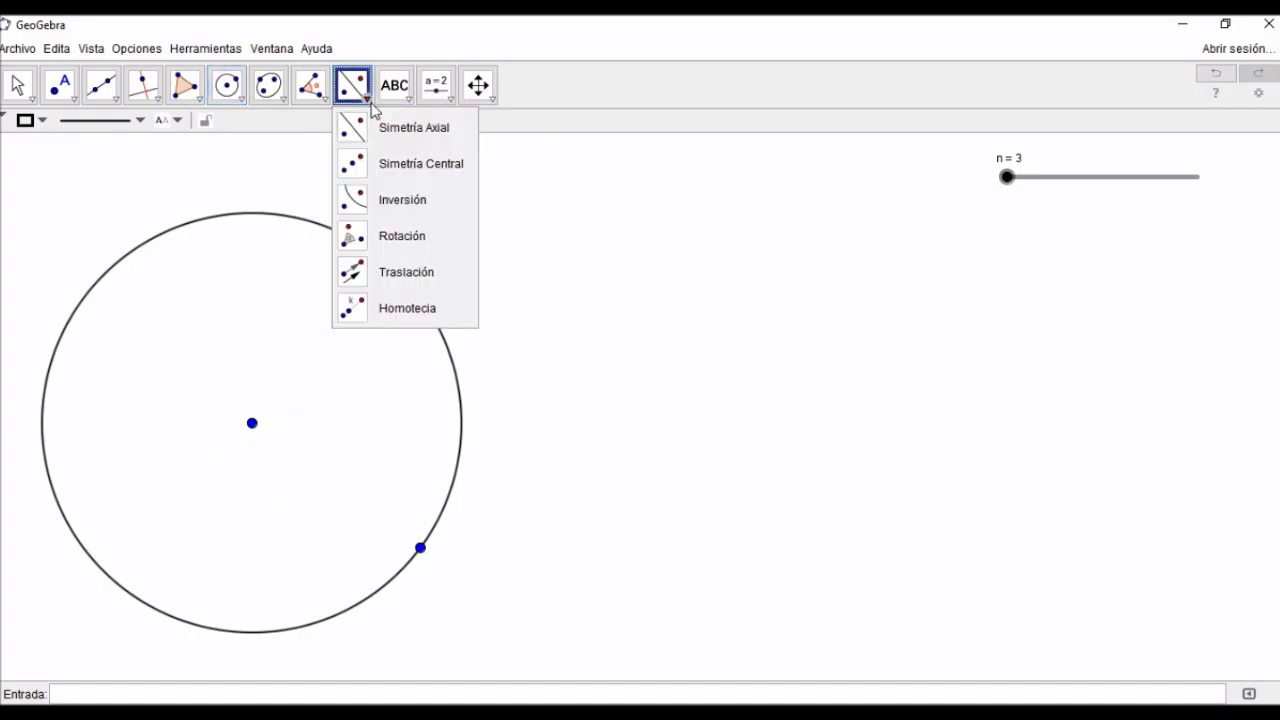
{"action": "left_click", "coordinate": [424, 240]}
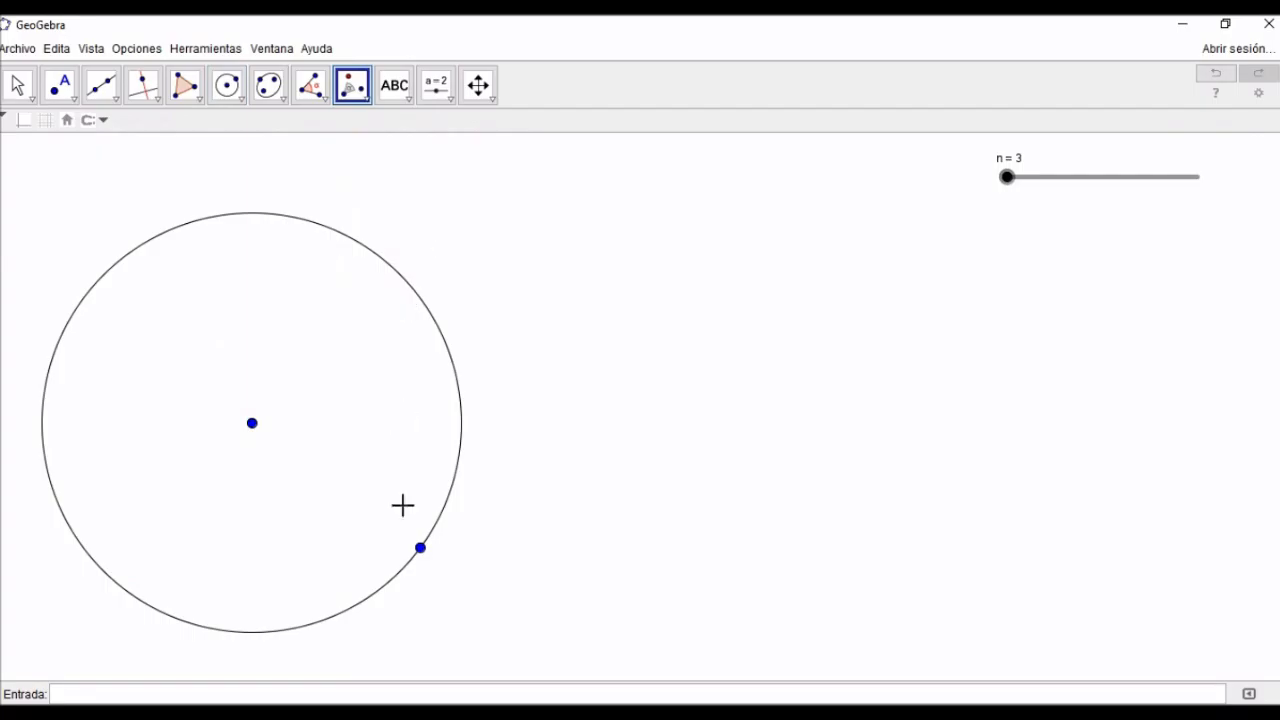
{"action": "left_click", "coordinate": [419, 546]}
{"action": "left_click", "coordinate": [252, 423]}
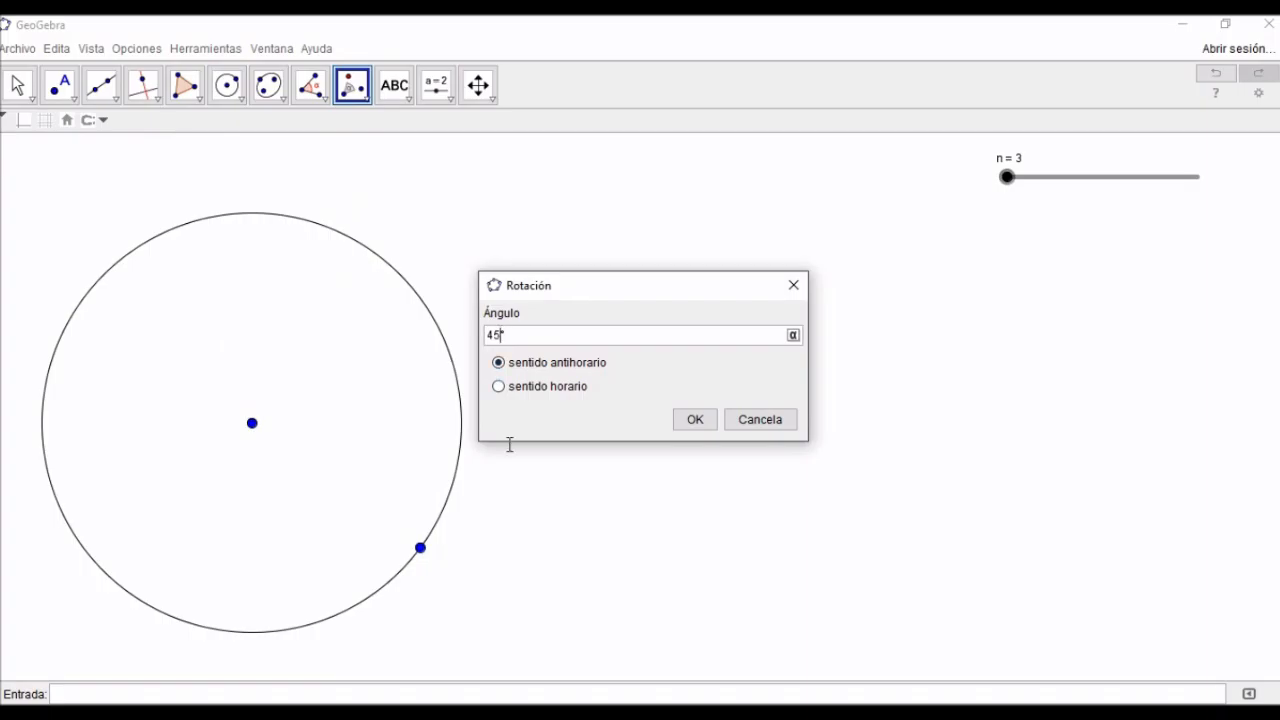
{"action": "key", "text": "BackSpace"}
{"action": "key", "text": "BackSpace"}
{"action": "type", "text": "360"}
{"action": "left_click", "coordinate": [540, 337]}
{"action": "type", "text": "/n"}
{"action": "left_click", "coordinate": [499, 389]}
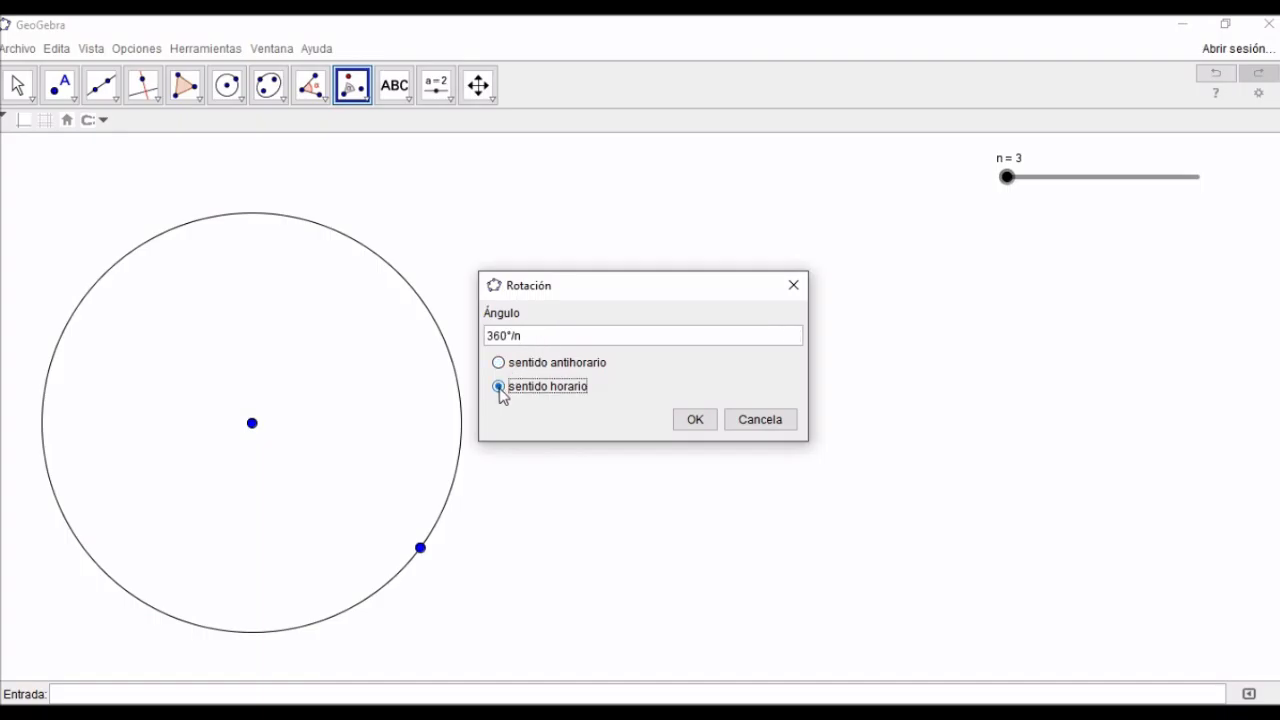
{"action": "left_click", "coordinate": [700, 420]}
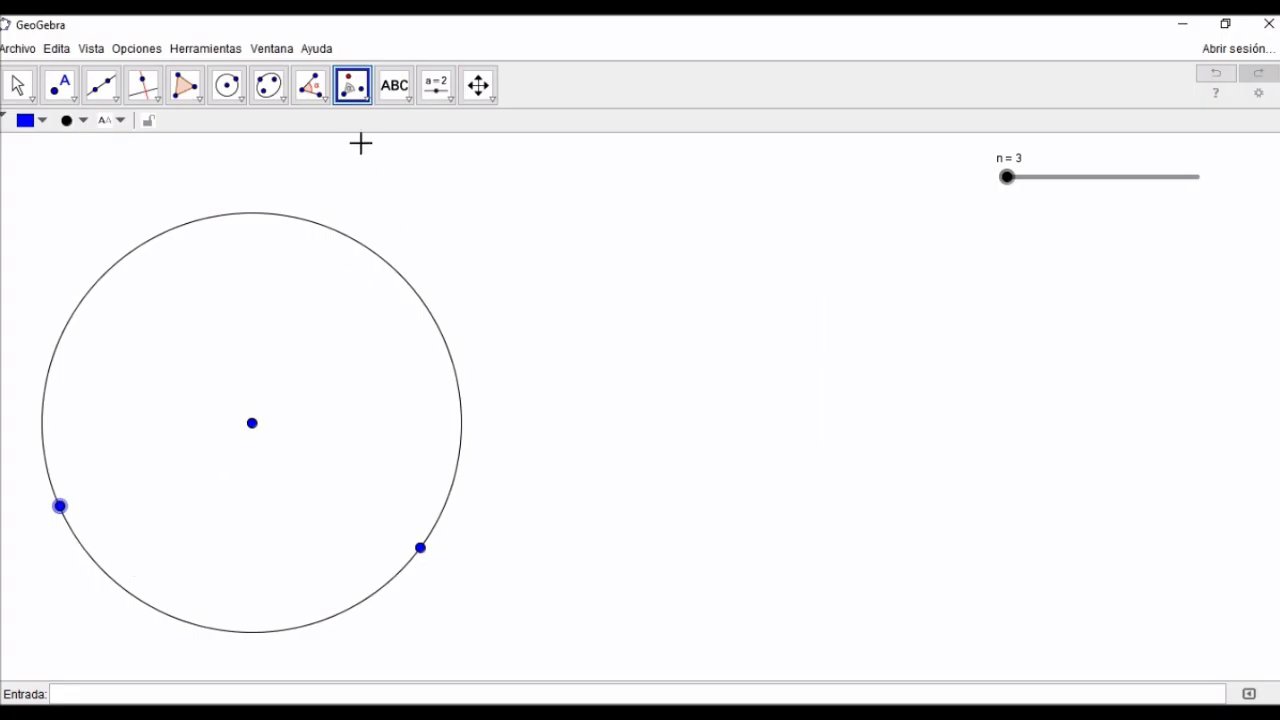
Mark the central angle from the rotated point through the circle's centre to the original point
{"action": "left_click", "coordinate": [322, 96]}
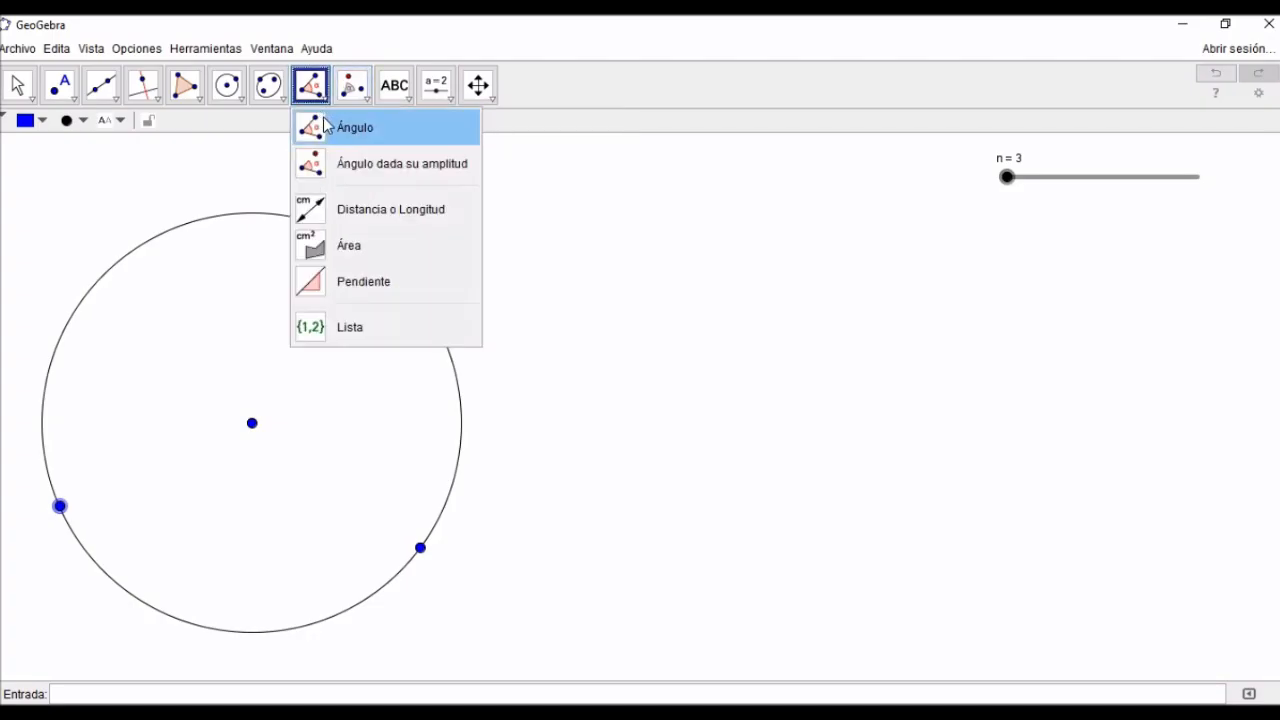
{"action": "left_click", "coordinate": [329, 127]}
{"action": "left_click", "coordinate": [60, 505]}
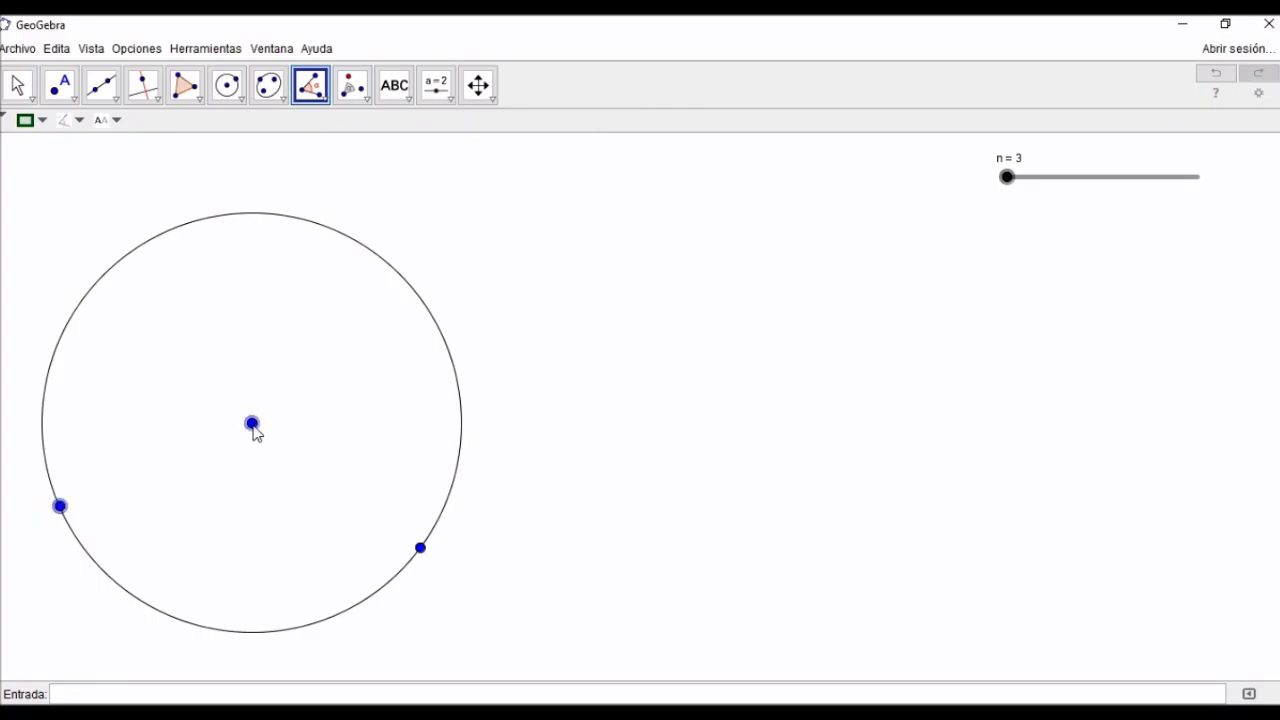
{"action": "left_click", "coordinate": [252, 424]}
{"action": "left_click", "coordinate": [420, 547]}
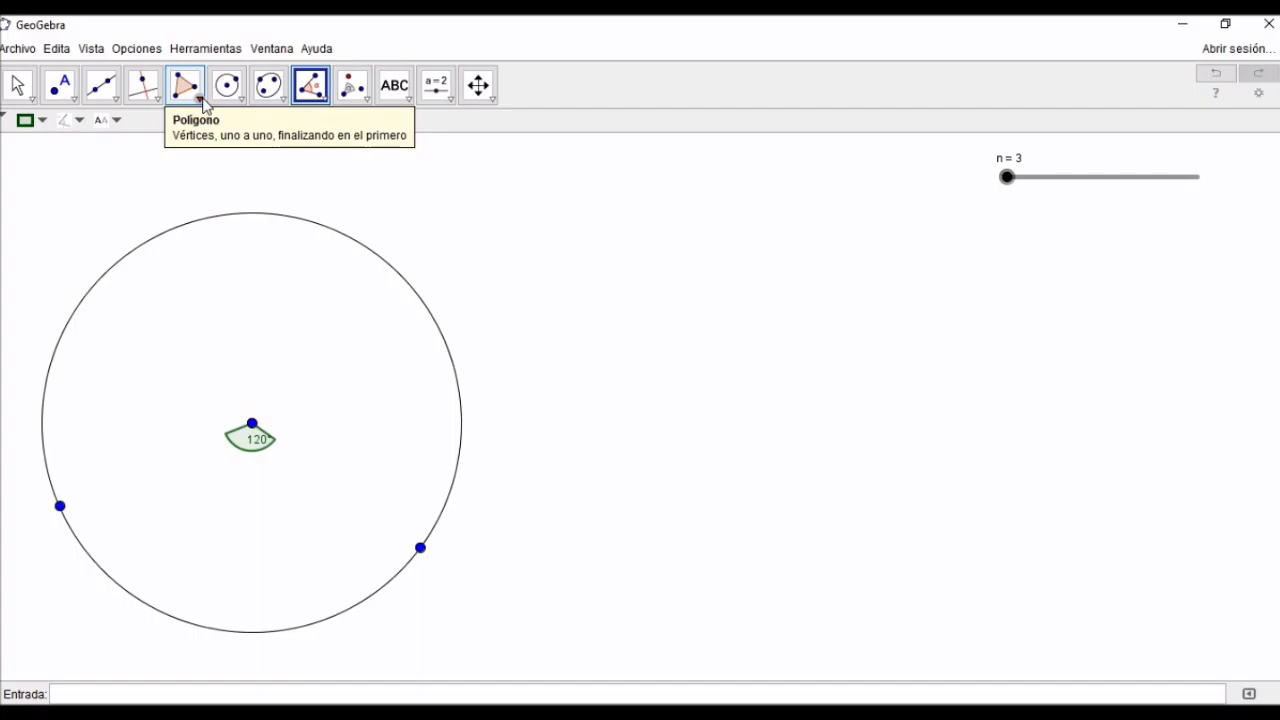
Construct a regular polygon with n vertices, using the rotated point and the original point on the circle as its first side
{"action": "left_click", "coordinate": [203, 101]}
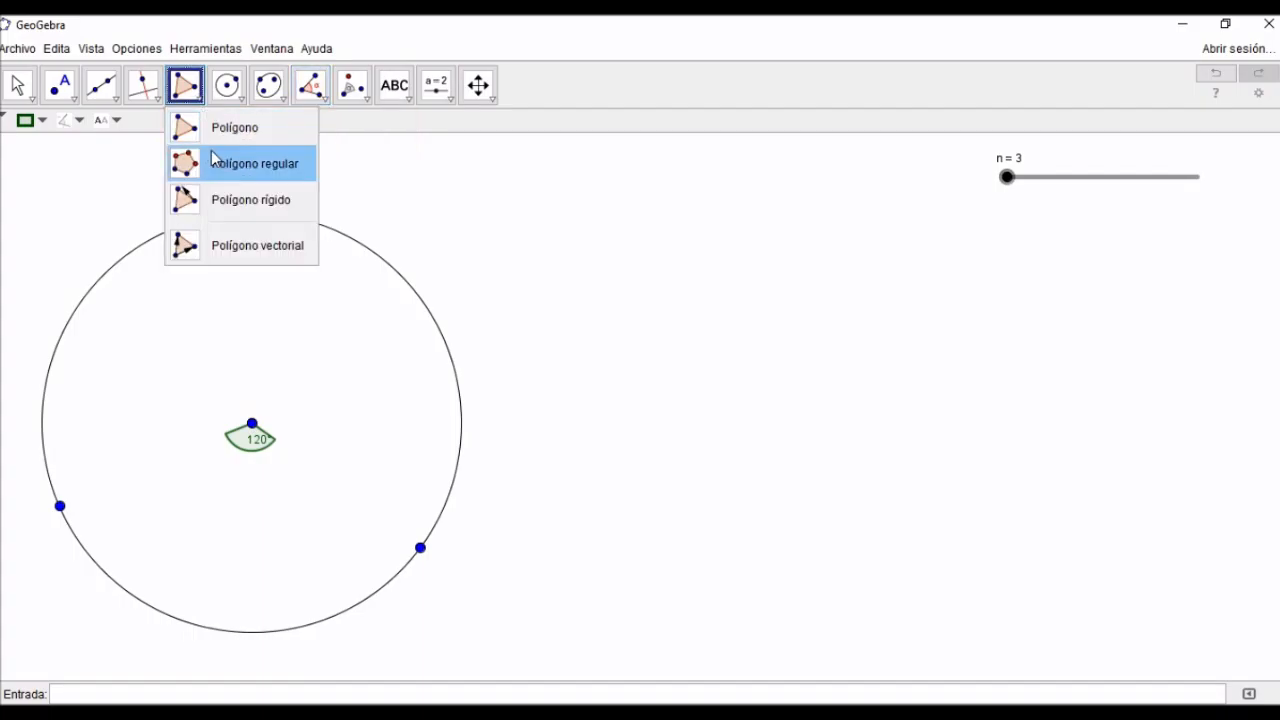
{"action": "left_click", "coordinate": [228, 172]}
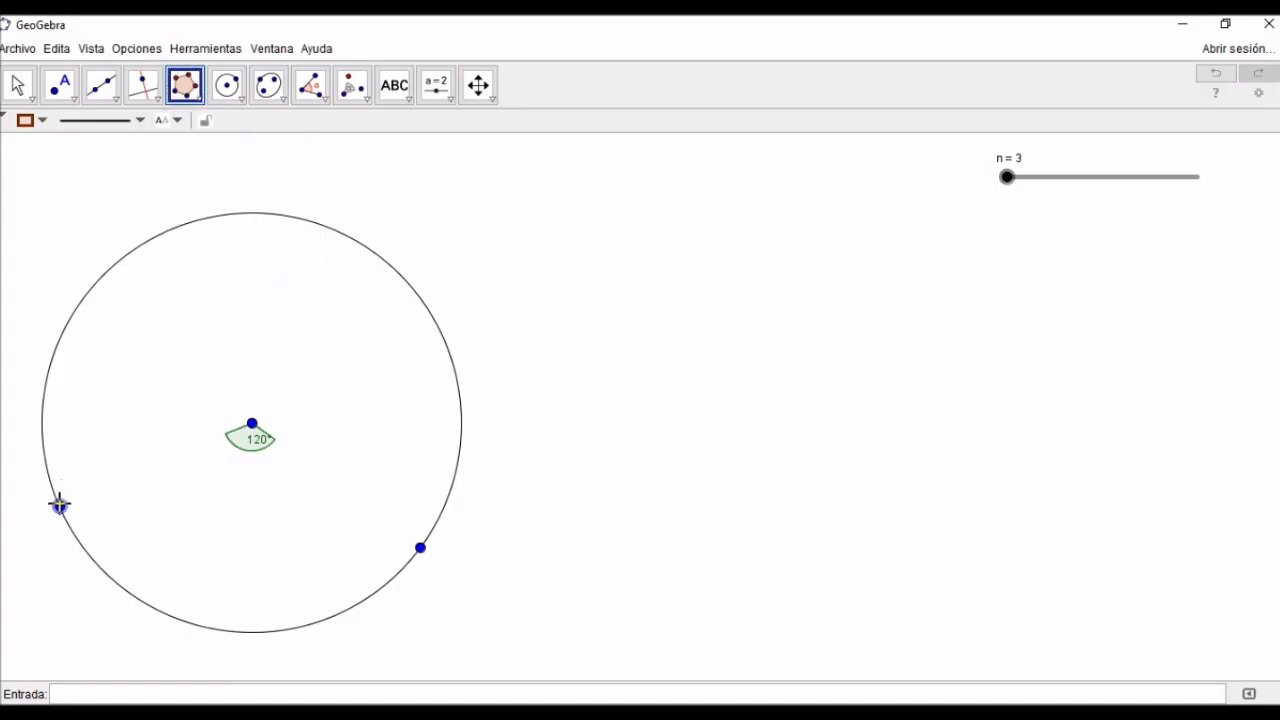
{"action": "left_click", "coordinate": [60, 505]}
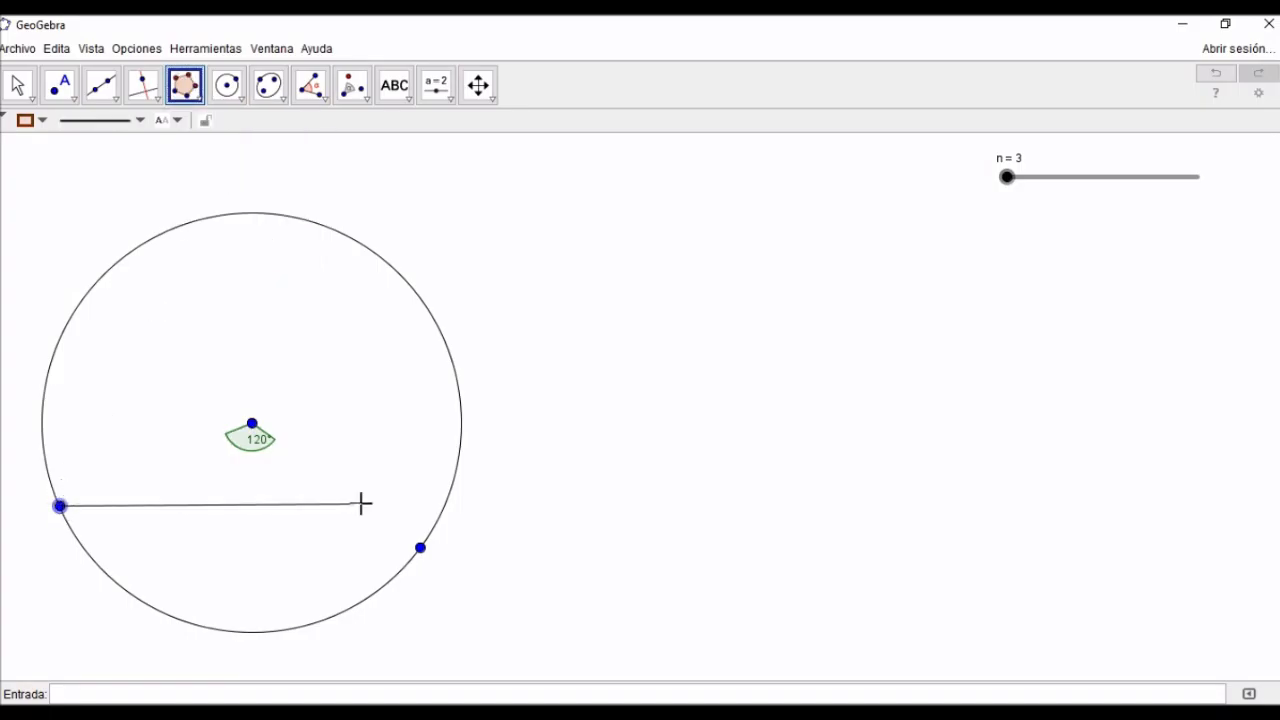
{"action": "left_click", "coordinate": [420, 547]}
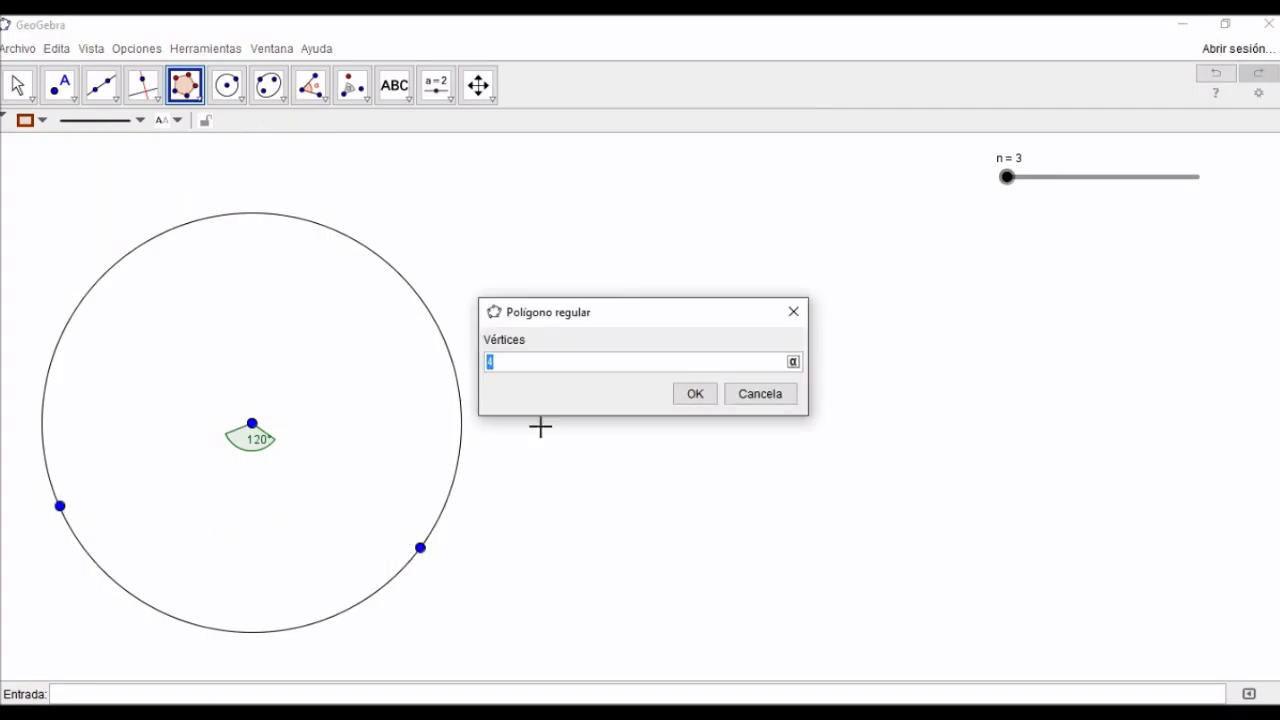
{"action": "key", "text": "BackSpace"}
{"action": "type", "text": "n"}
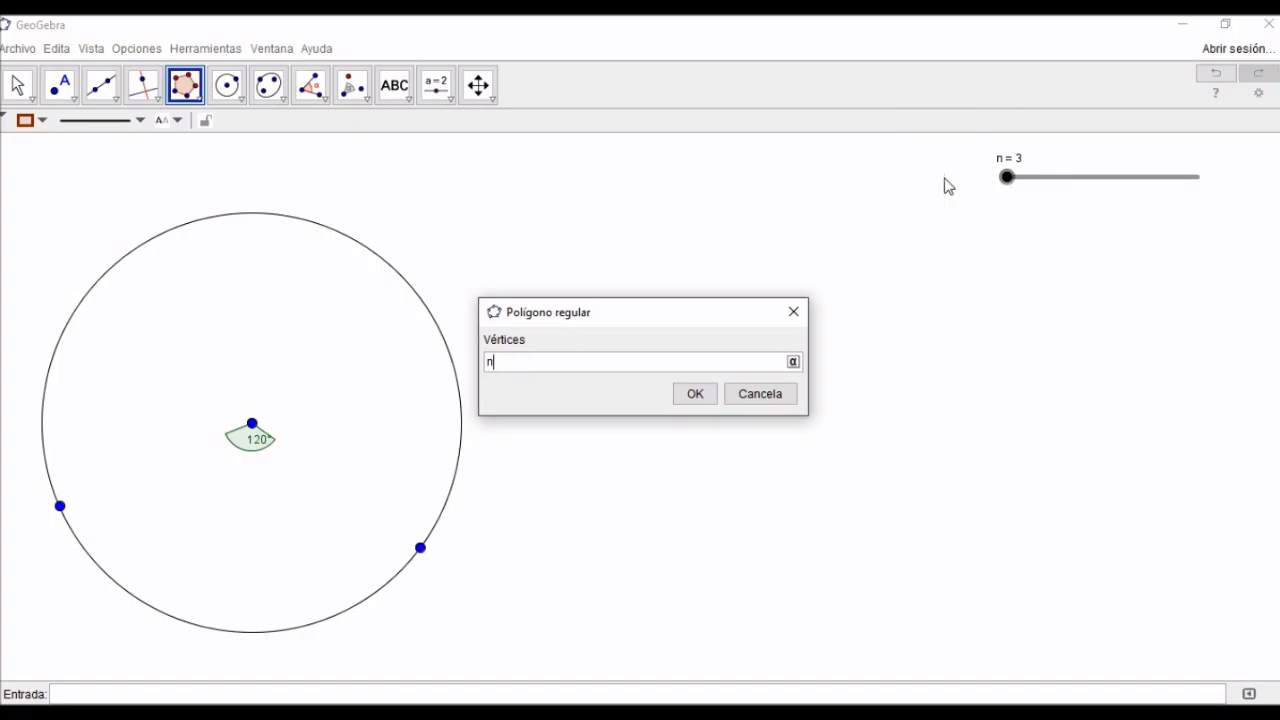
{"action": "left_click", "coordinate": [693, 396]}
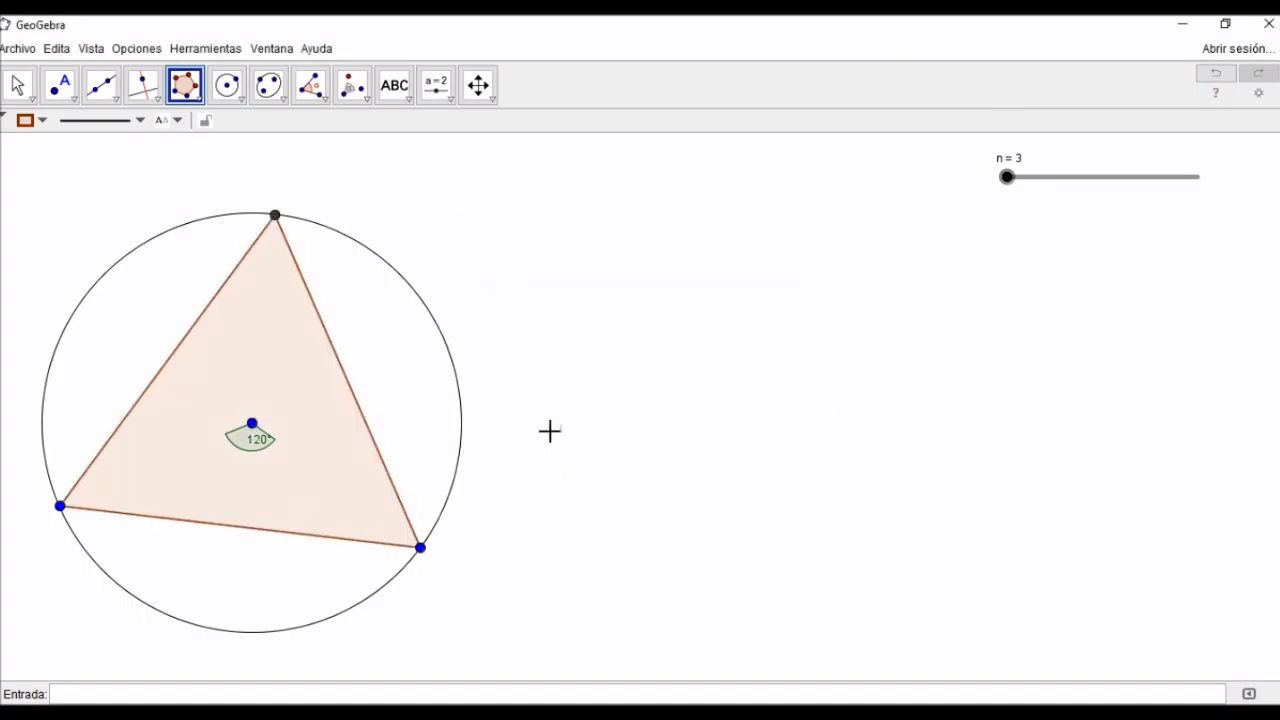
Test the inscribed polygon by moving slider n up to 30 and back to 3
{"action": "left_click", "coordinate": [28, 96]}
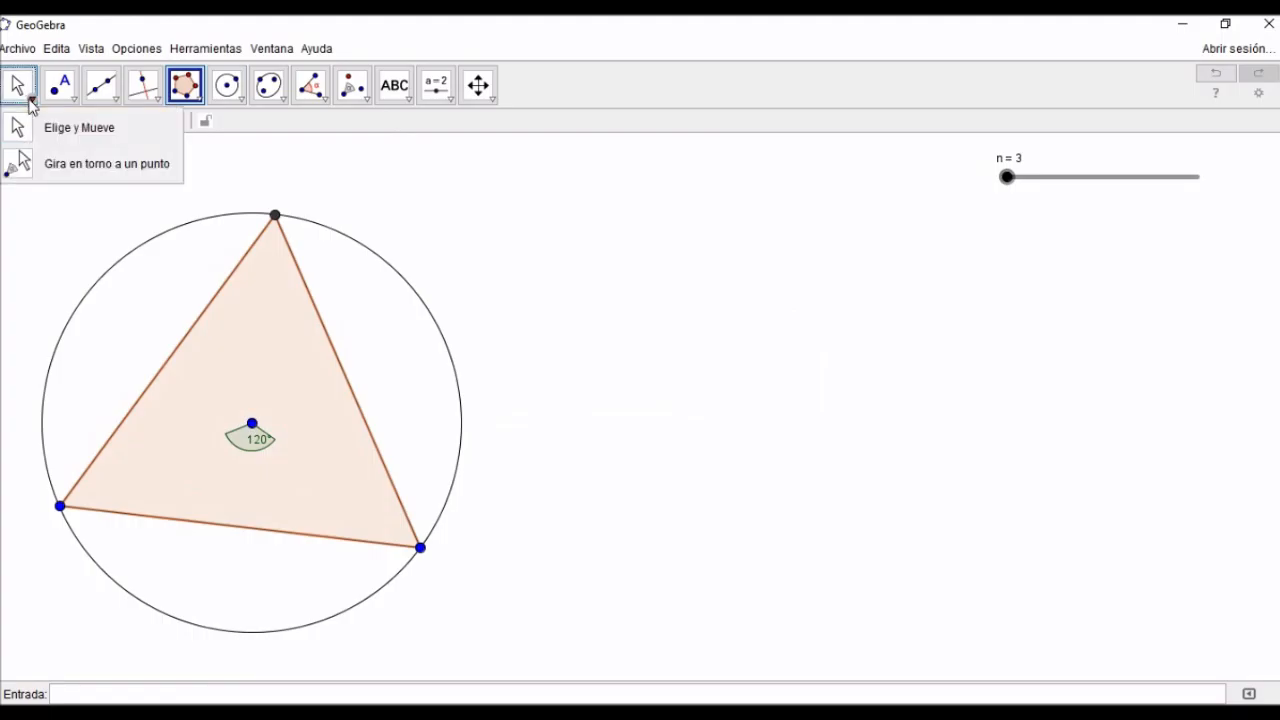
{"action": "left_click", "coordinate": [66, 128]}
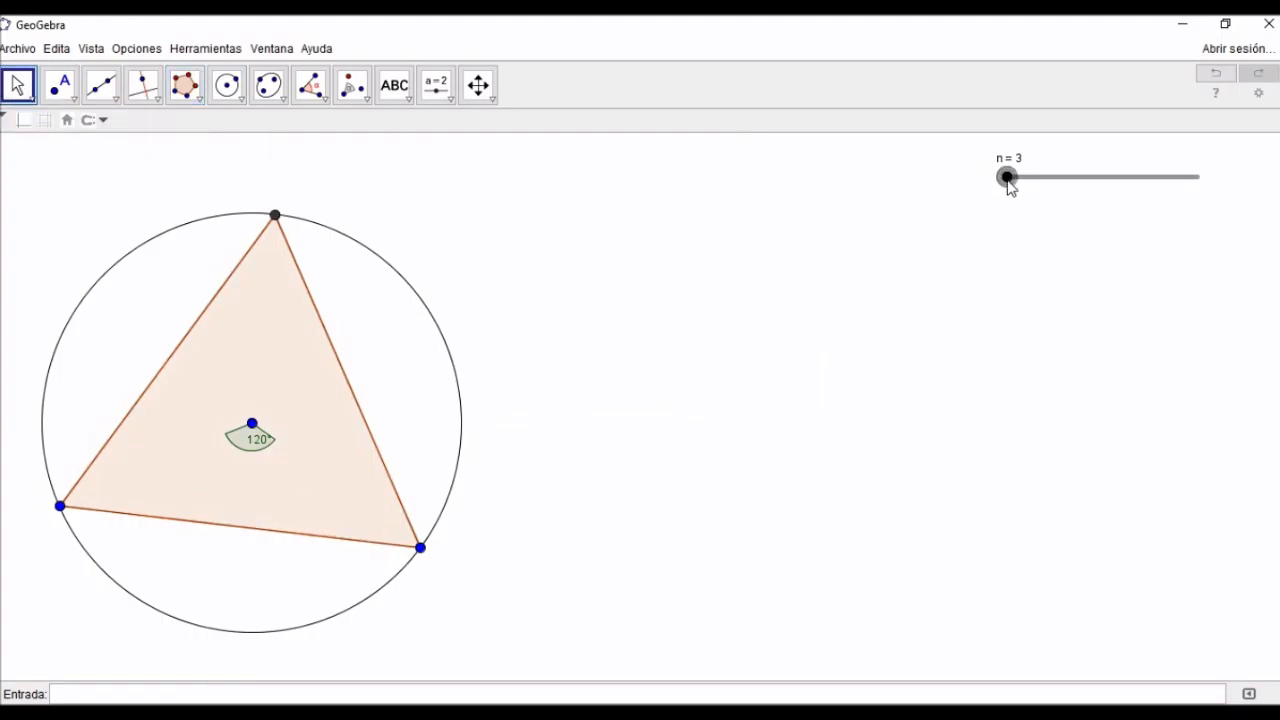
{"action": "left_click", "coordinate": [1008, 180]}
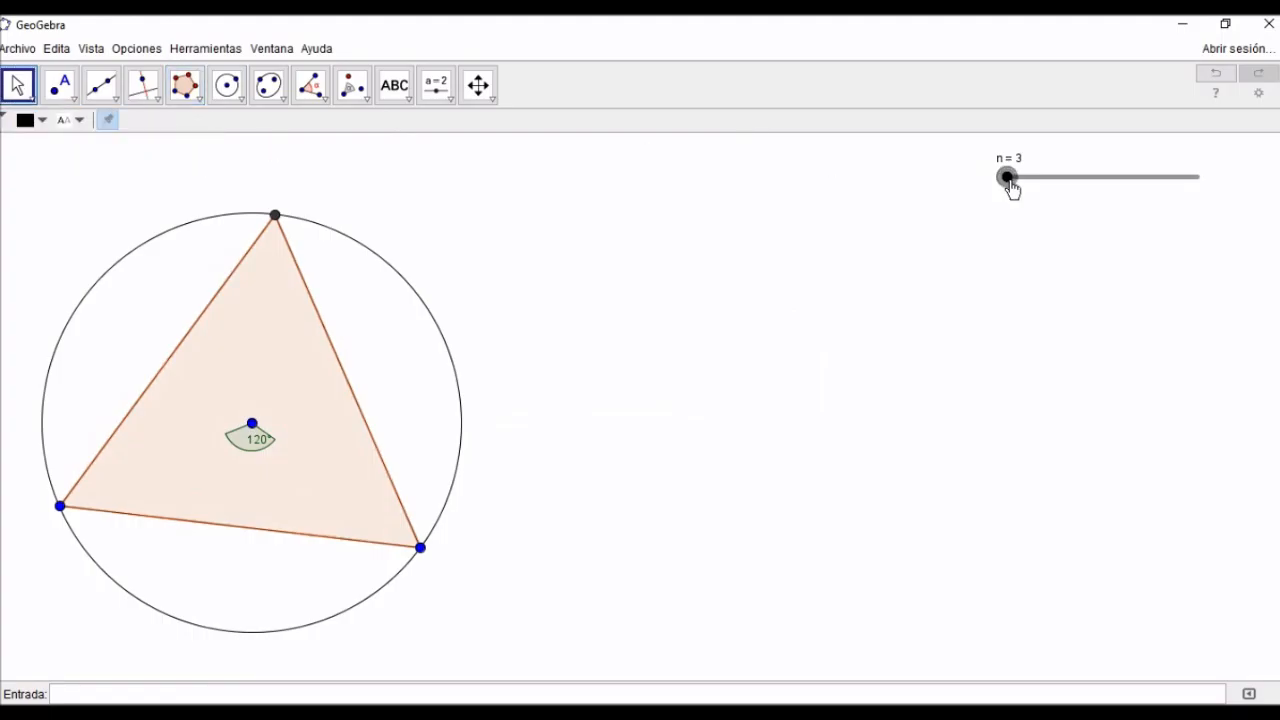
{"action": "left_click_drag", "start_coordinate": [1010, 182], "coordinate": [1202, 203]}
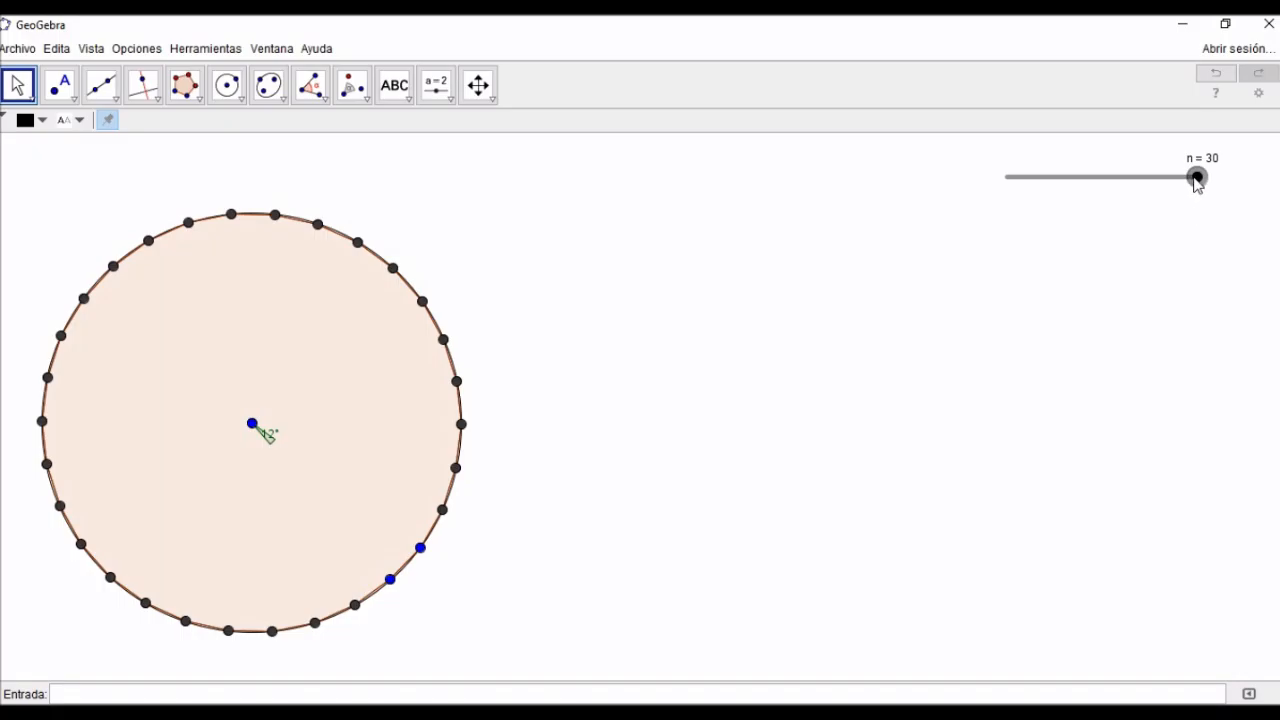
{"action": "left_click_drag", "start_coordinate": [1203, 180], "coordinate": [1007, 192]}
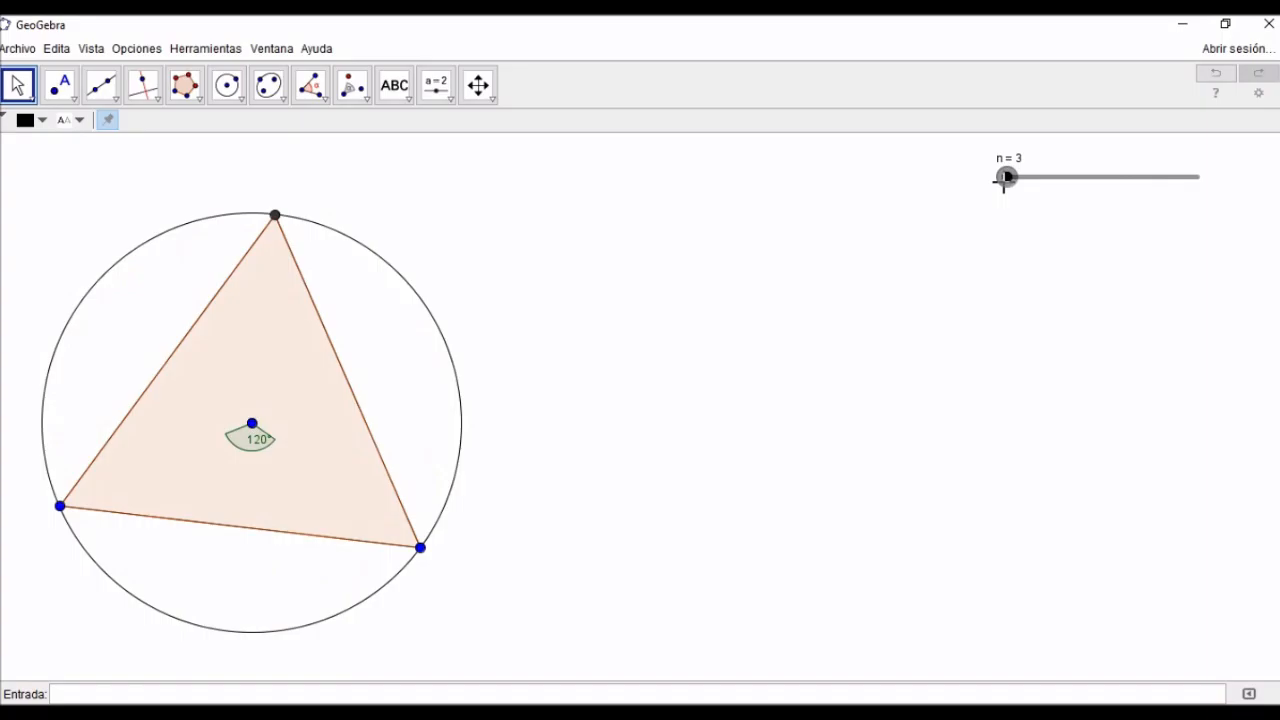
Draw a segment from the circle's centre to the rotated point, the polygon's lower-left vertex
{"action": "left_click", "coordinate": [101, 85]}
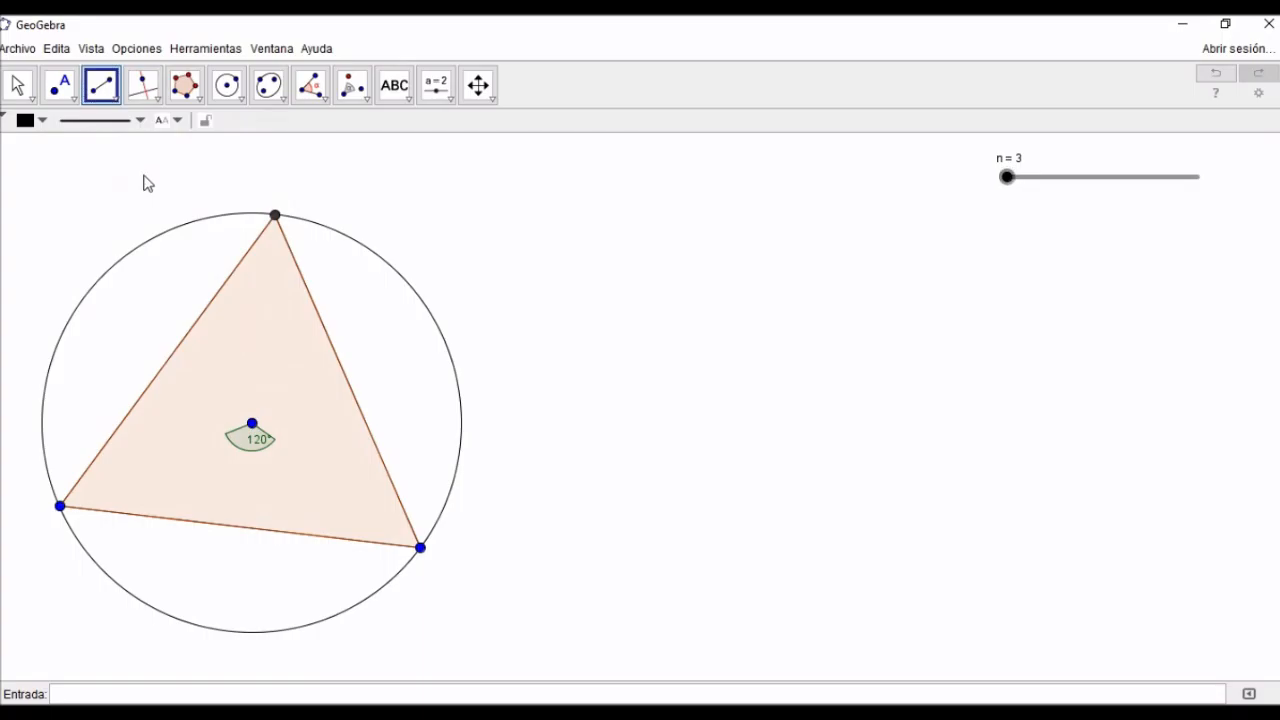
{"action": "left_click", "coordinate": [252, 424]}
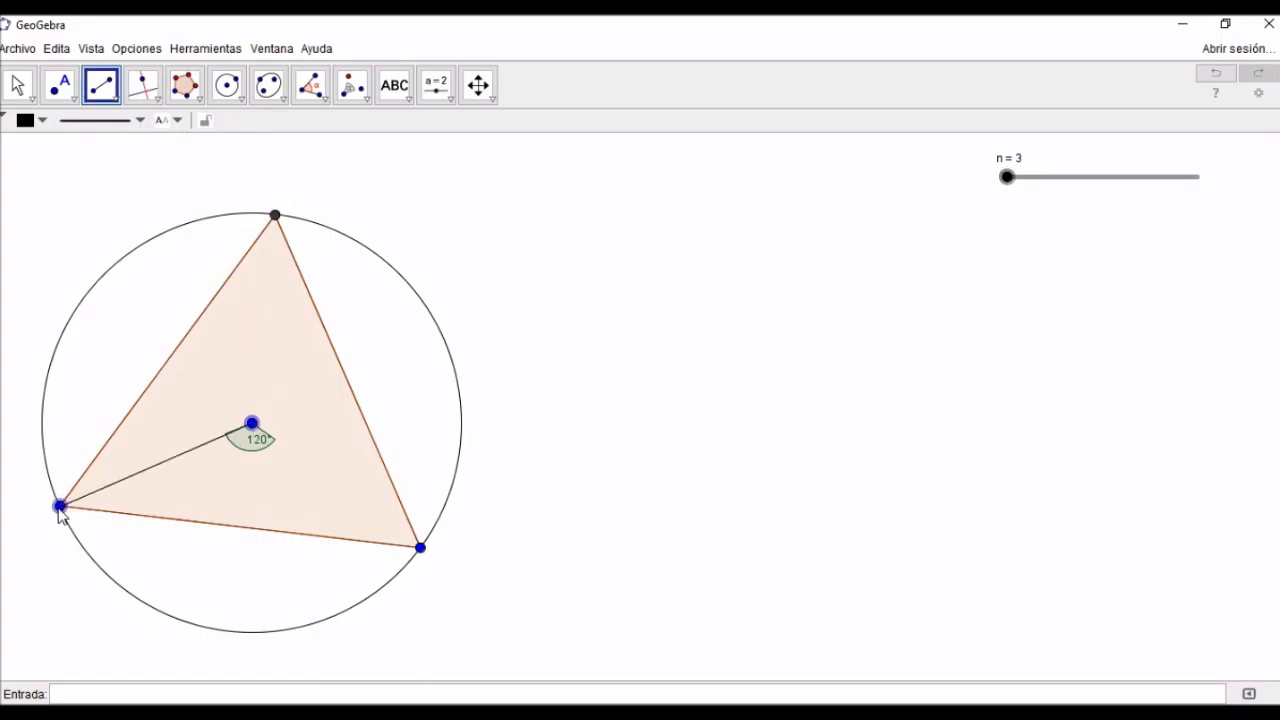
{"action": "left_click", "coordinate": [60, 506]}
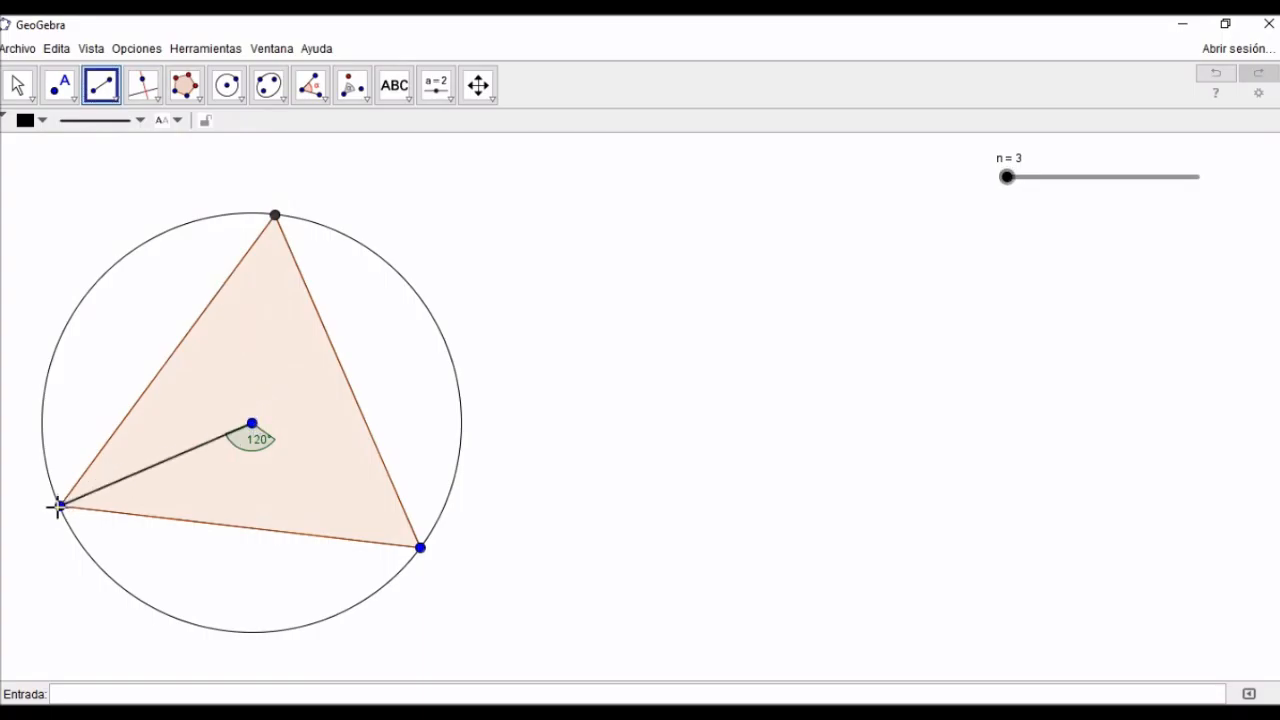
Rename the segment from the centre to the lower-left vertex as radio and show its name label
{"action": "right_click", "coordinate": [141, 481]}
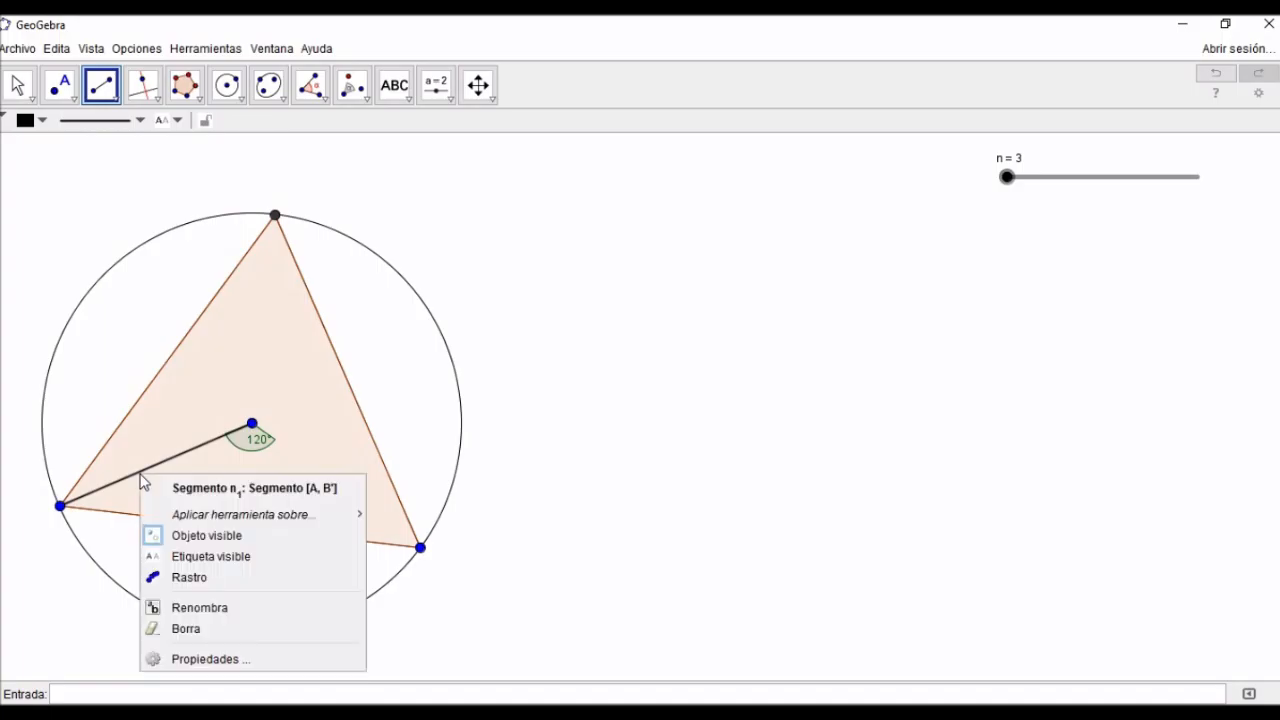
{"action": "left_click", "coordinate": [204, 660]}
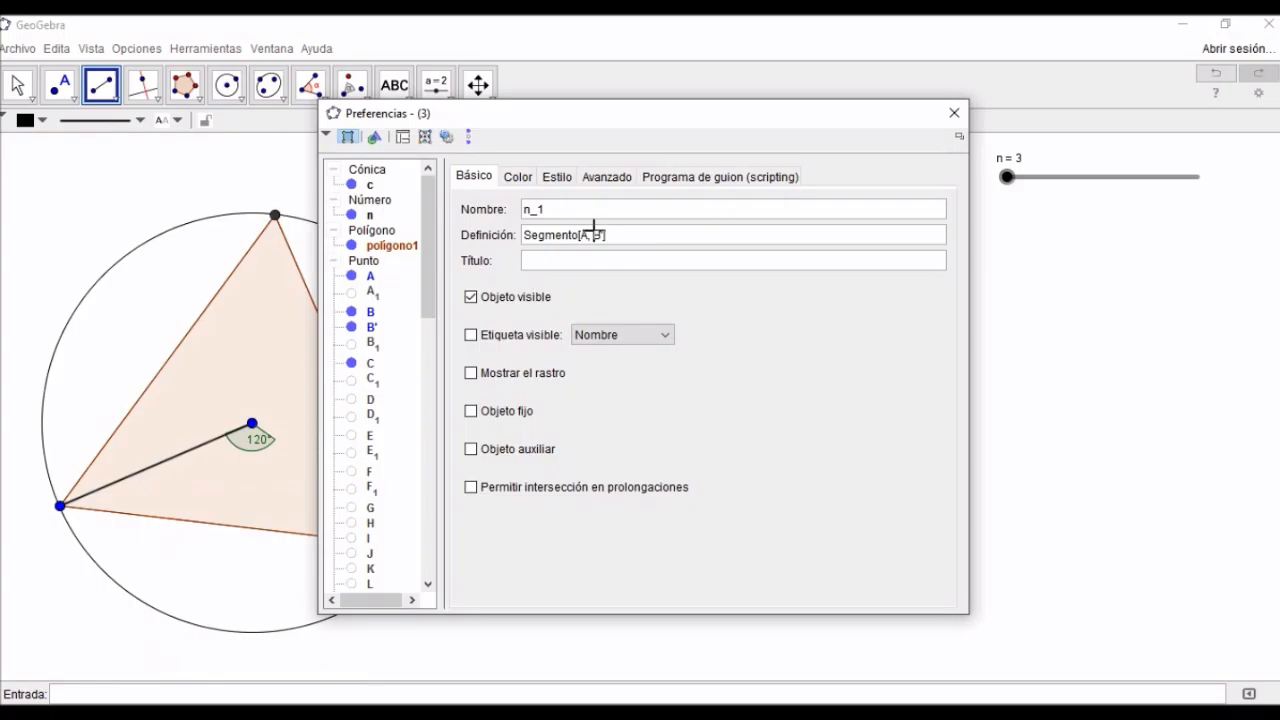
{"action": "key", "text": "BackSpace"}
{"action": "key", "text": "BackSpace"}
{"action": "key", "text": "BackSpace"}
{"action": "type", "text": "radio"}
{"action": "left_click", "coordinate": [472, 336]}
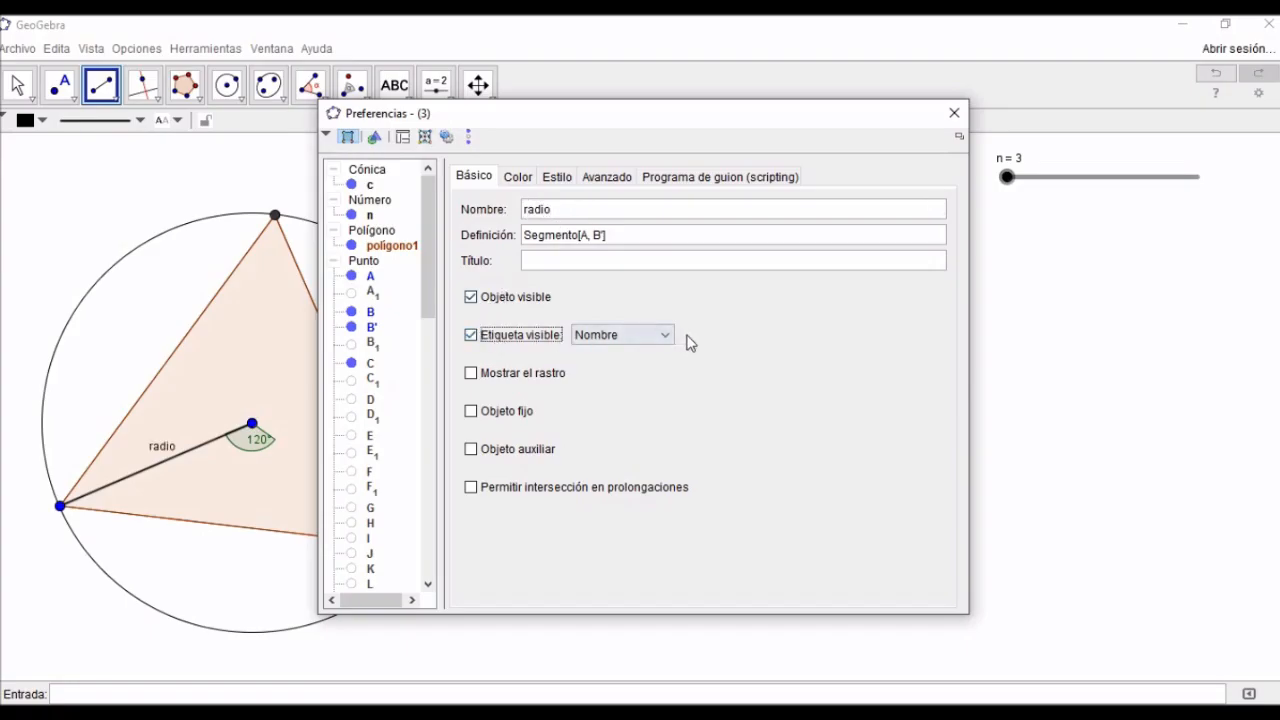
{"action": "left_click", "coordinate": [954, 113]}
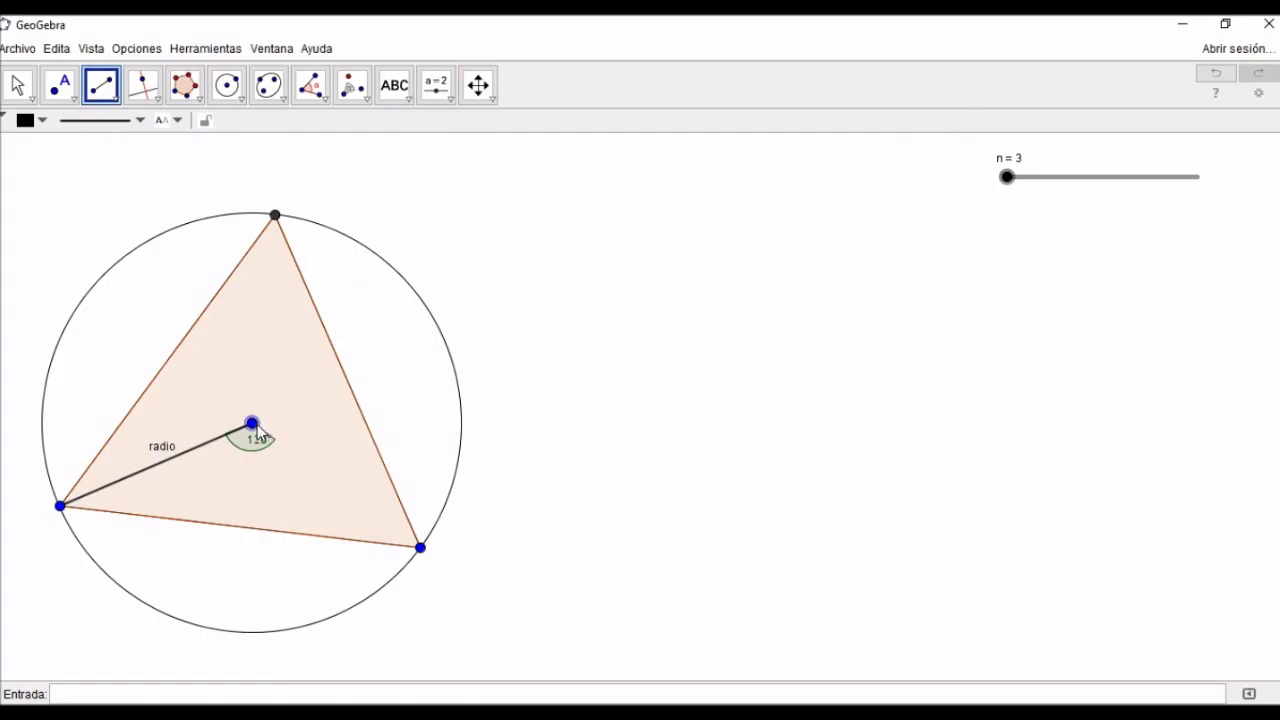
Draw a segment from the centre to the lower-right vertex and mark the midpoint of the polygon's bottom side
{"action": "left_click", "coordinate": [252, 424]}
{"action": "left_click", "coordinate": [420, 547]}
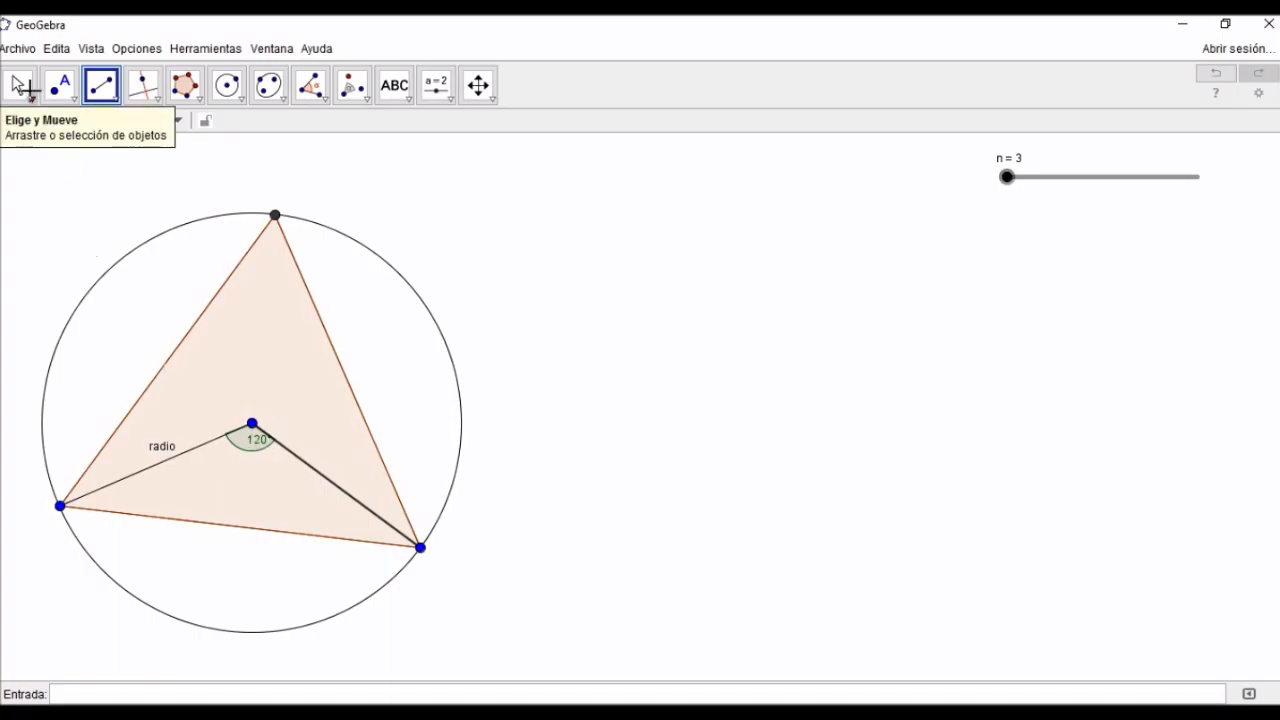
{"action": "left_click", "coordinate": [71, 100]}
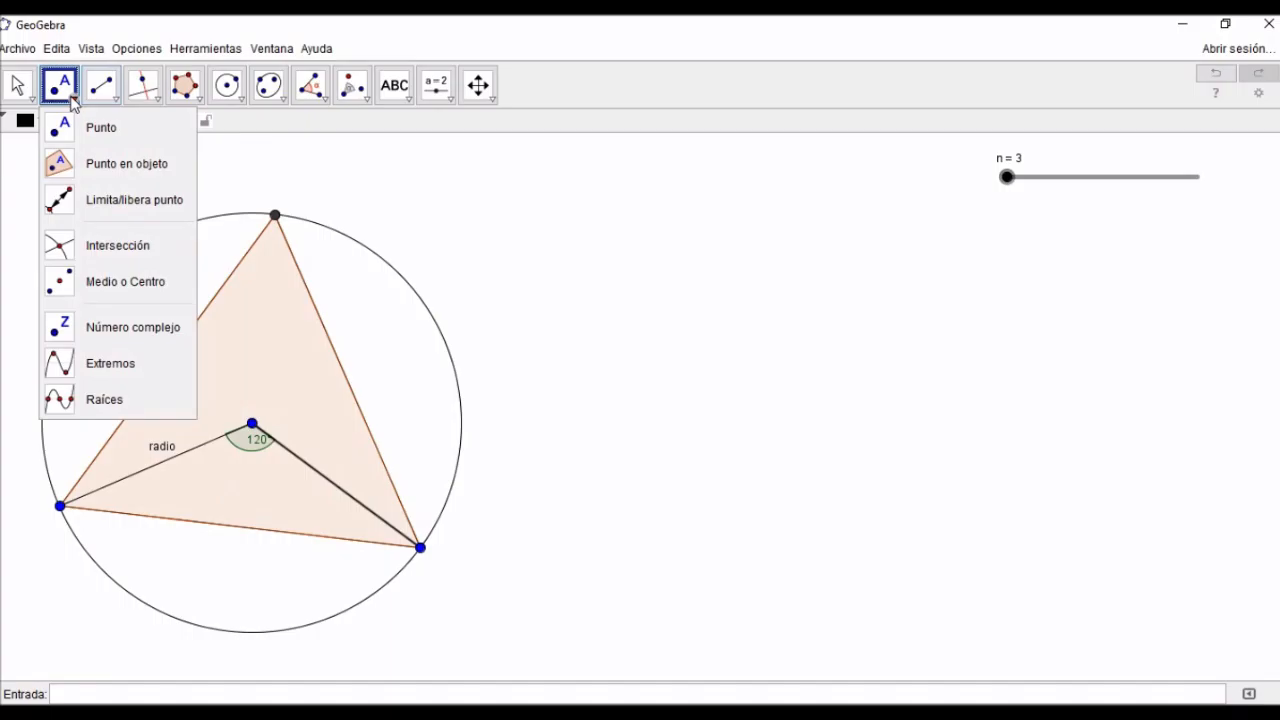
{"action": "left_click", "coordinate": [104, 284]}
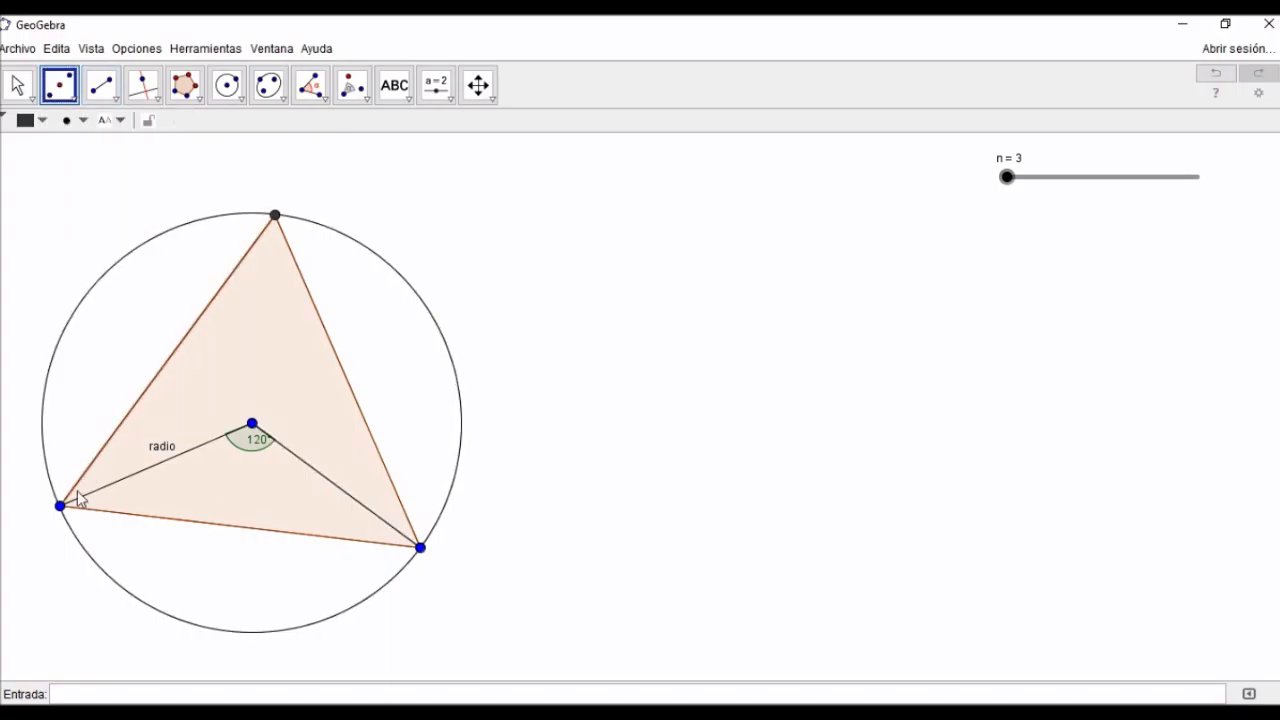
{"action": "left_click", "coordinate": [61, 507]}
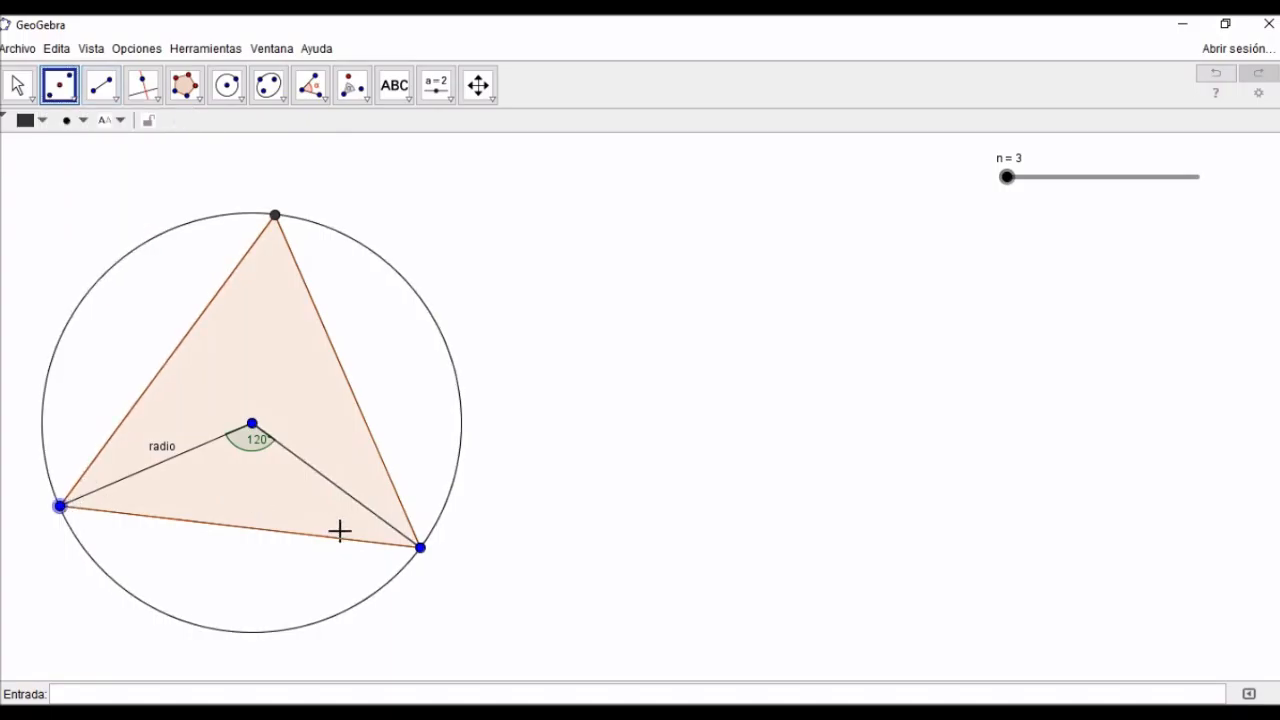
{"action": "left_click", "coordinate": [420, 547]}
Draw a segment from the circle's centre to the midpoint of the polygon's bottom side
{"action": "left_click", "coordinate": [112, 95]}
{"action": "left_click", "coordinate": [150, 164]}
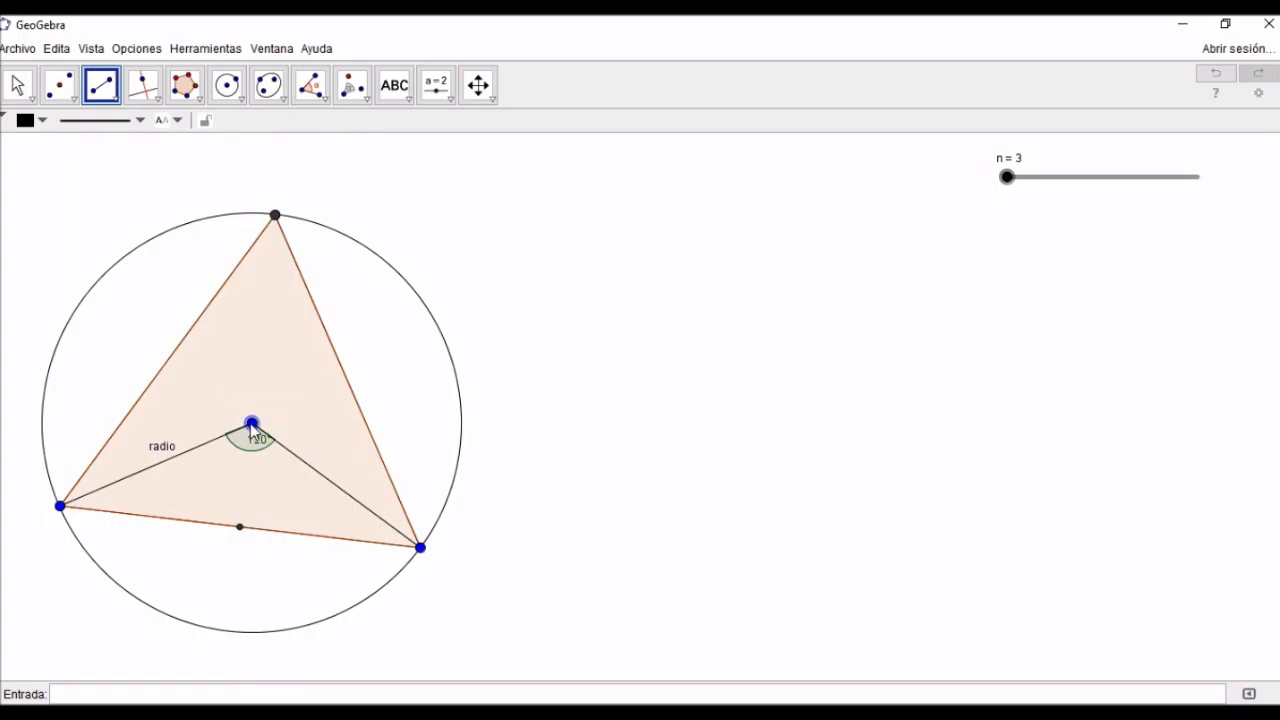
{"action": "left_click", "coordinate": [252, 425]}
{"action": "left_click", "coordinate": [240, 528]}
{"action": "left_click", "coordinate": [241, 527]}
Rename the segment from the centre to the bottom side's midpoint as apotema and show its name label
{"action": "right_click", "coordinate": [246, 482]}
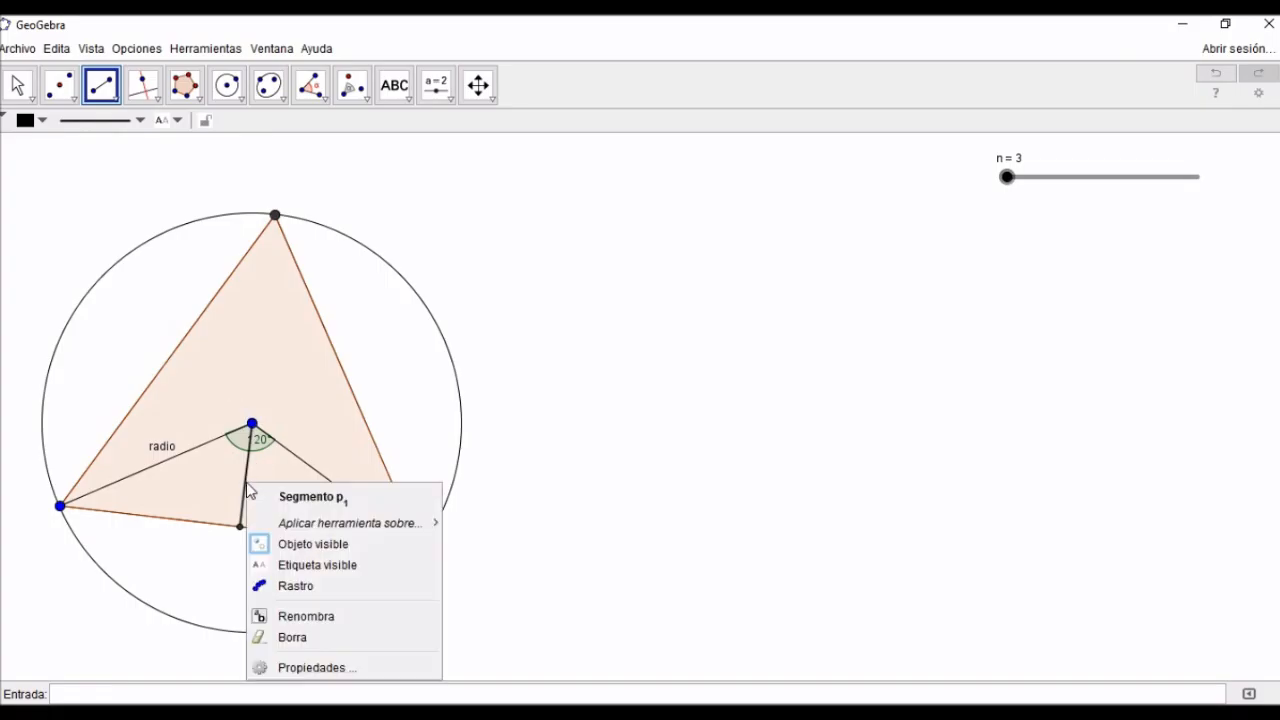
{"action": "left_click", "coordinate": [293, 666]}
{"action": "left_click", "coordinate": [558, 212]}
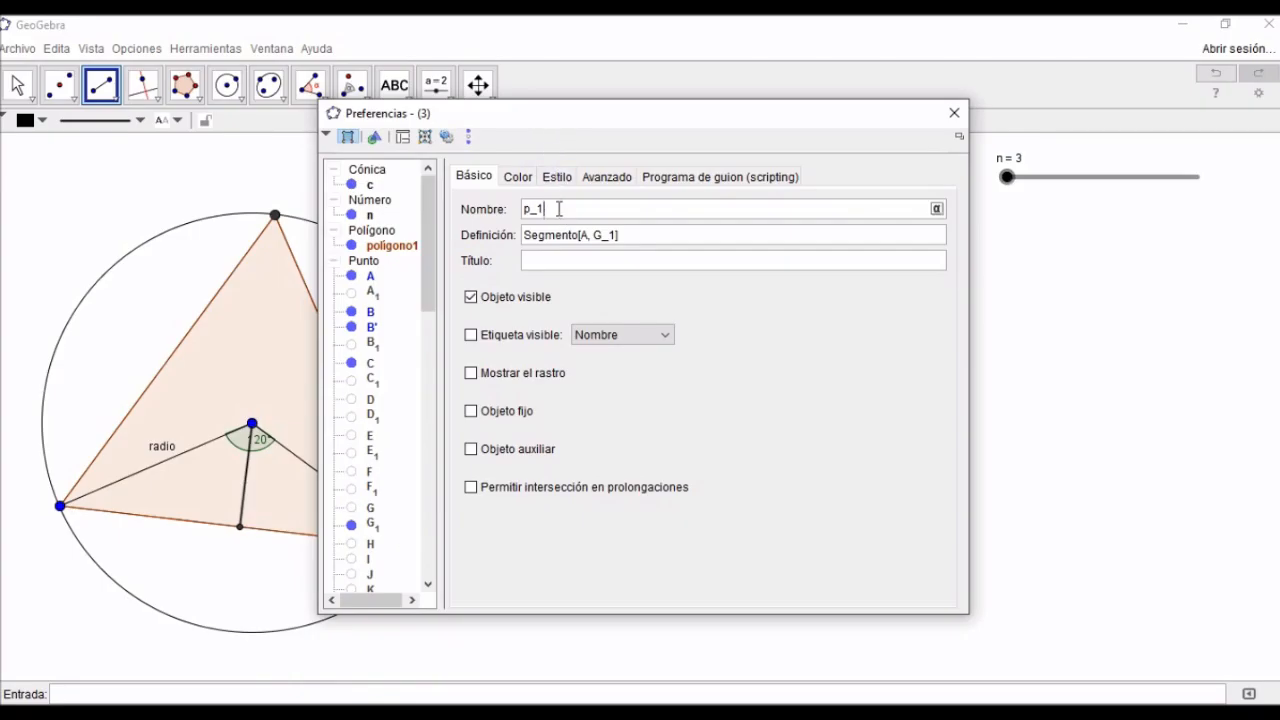
{"action": "key", "text": "BackSpace"}
{"action": "key", "text": "BackSpace"}
{"action": "key", "text": "BackSpace"}
{"action": "type", "text": "apotema"}
{"action": "left_click", "coordinate": [471, 335]}
{"action": "left_click", "coordinate": [954, 118]}
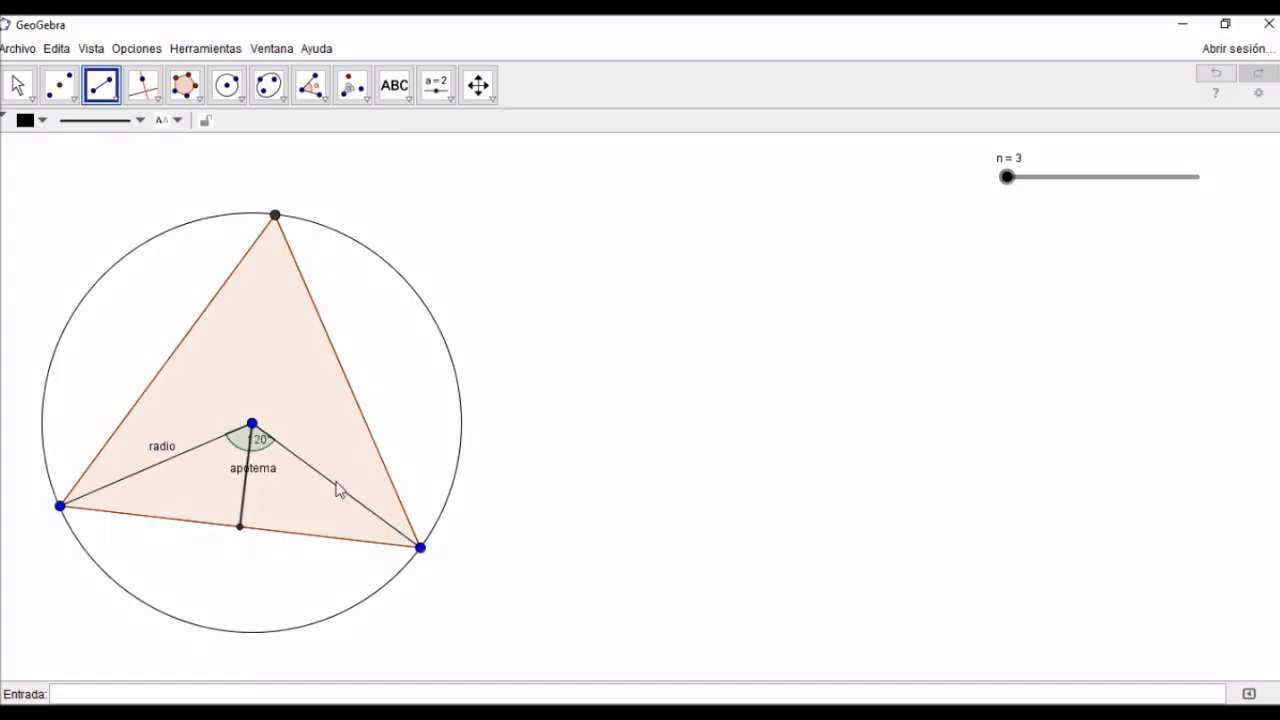
Mark the angle at the bottom side's midpoint from the lower-right vertex to the circle's centre
{"action": "left_click", "coordinate": [323, 101]}
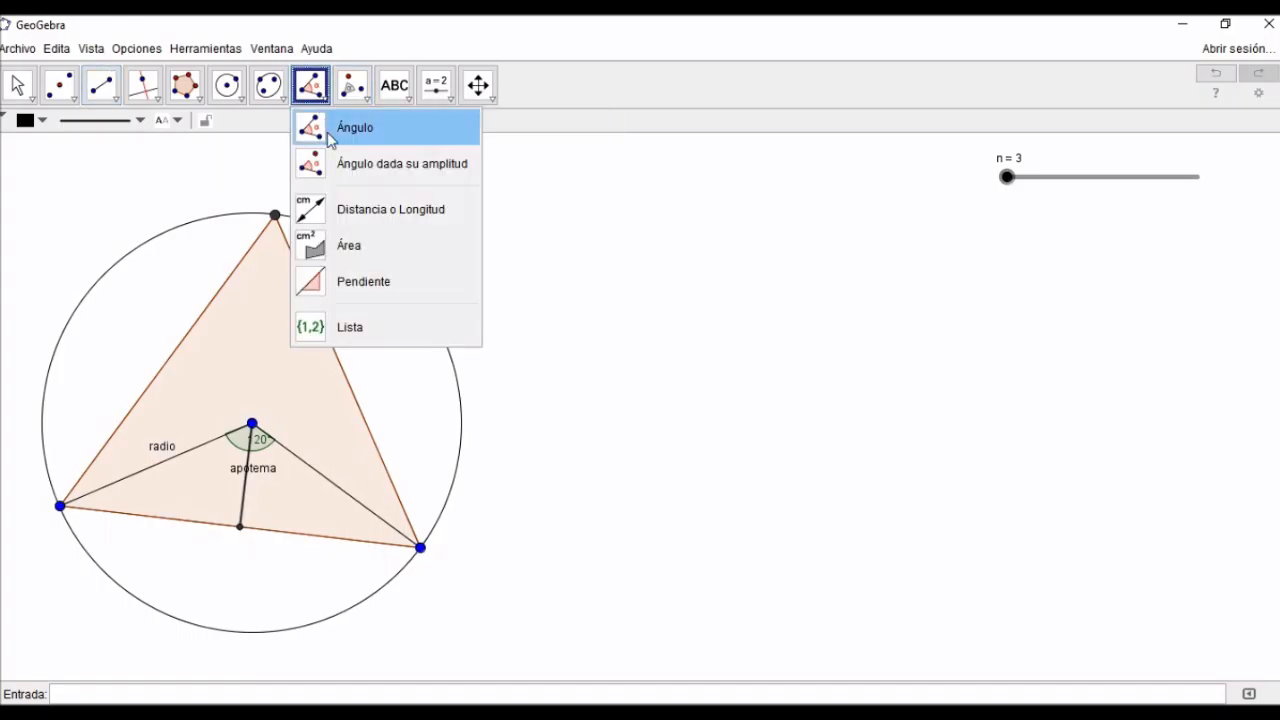
{"action": "left_click", "coordinate": [330, 130]}
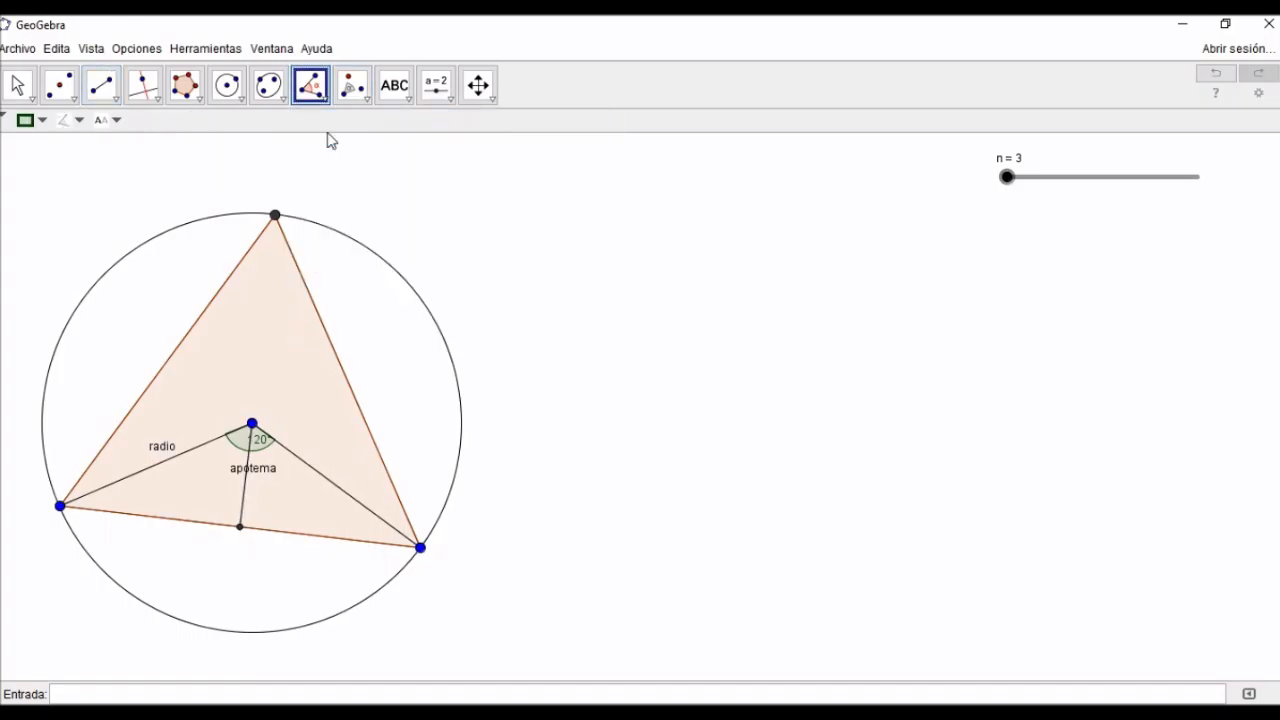
{"action": "left_click", "coordinate": [420, 547]}
{"action": "left_click", "coordinate": [240, 527]}
{"action": "left_click", "coordinate": [252, 424]}
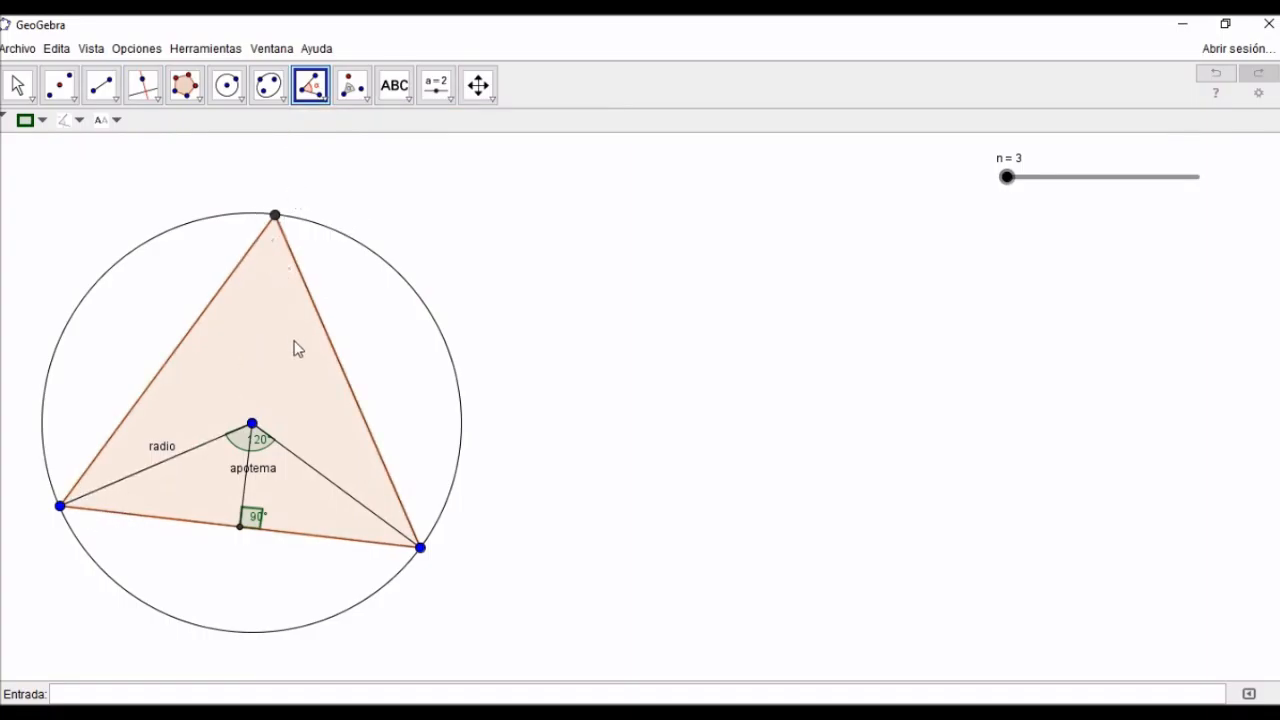
Mark all interior angles of the polygon at once
{"action": "left_click", "coordinate": [320, 104]}
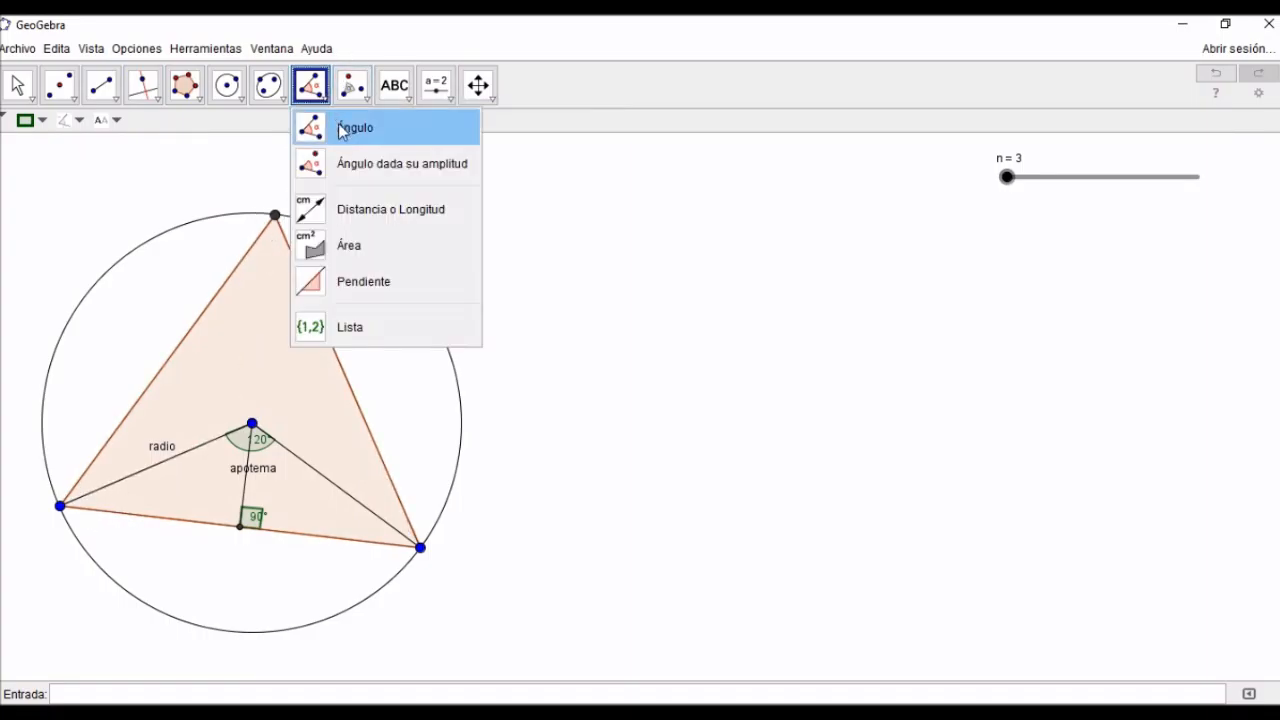
{"action": "left_click", "coordinate": [345, 137]}
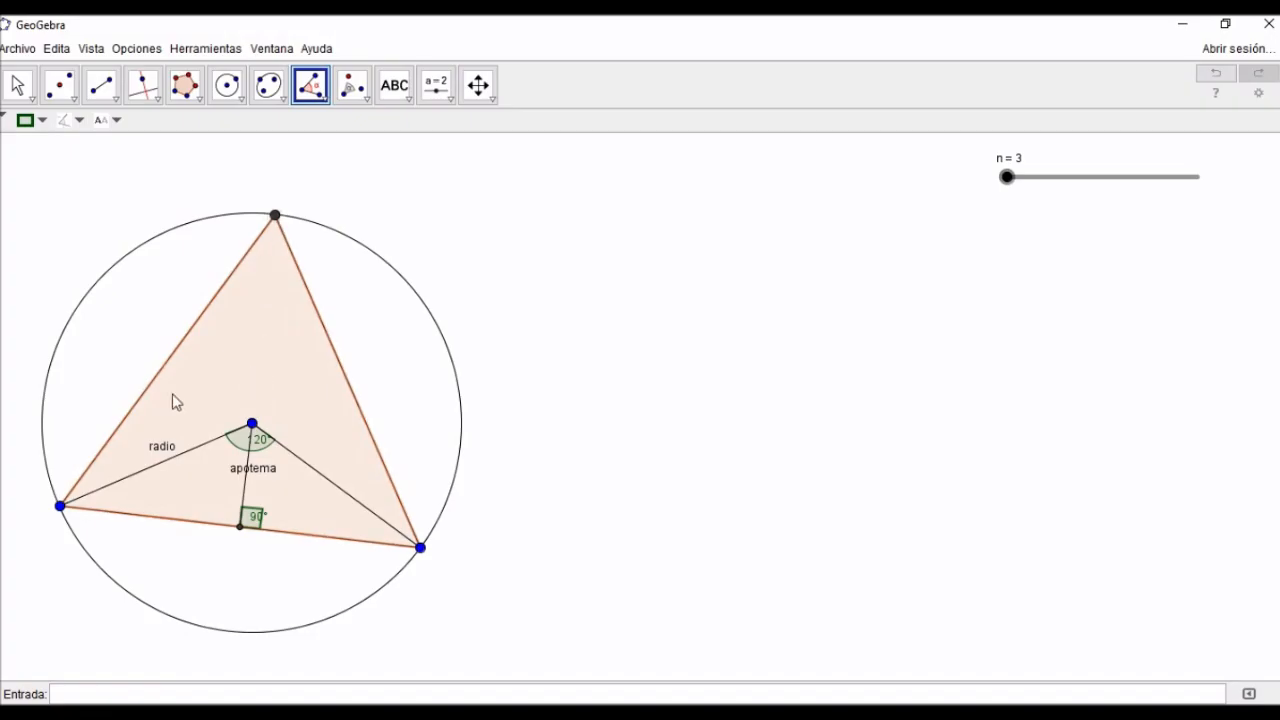
{"action": "left_click", "coordinate": [257, 390]}
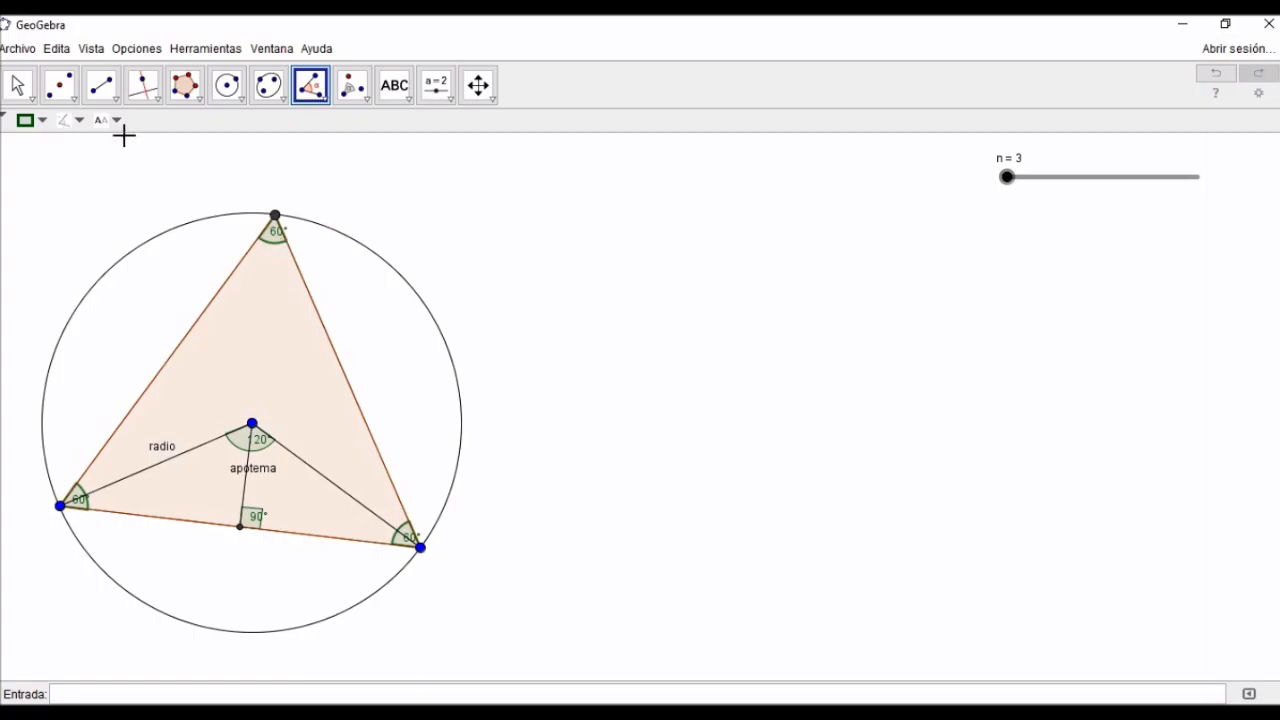
Hide the circle, and move and enlarge the triangle so that its base lies nearly horizontal
{"action": "left_click", "coordinate": [32, 100]}
{"action": "left_click", "coordinate": [45, 127]}
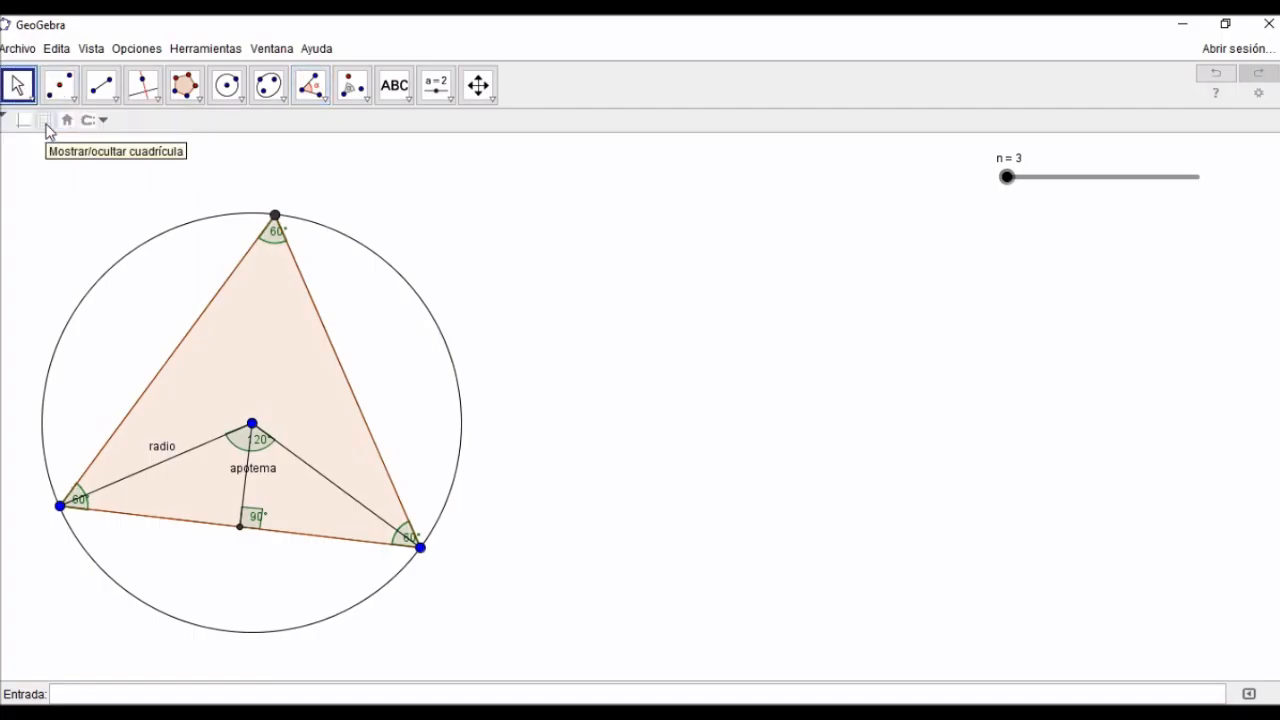
{"action": "right_click", "coordinate": [381, 263]}
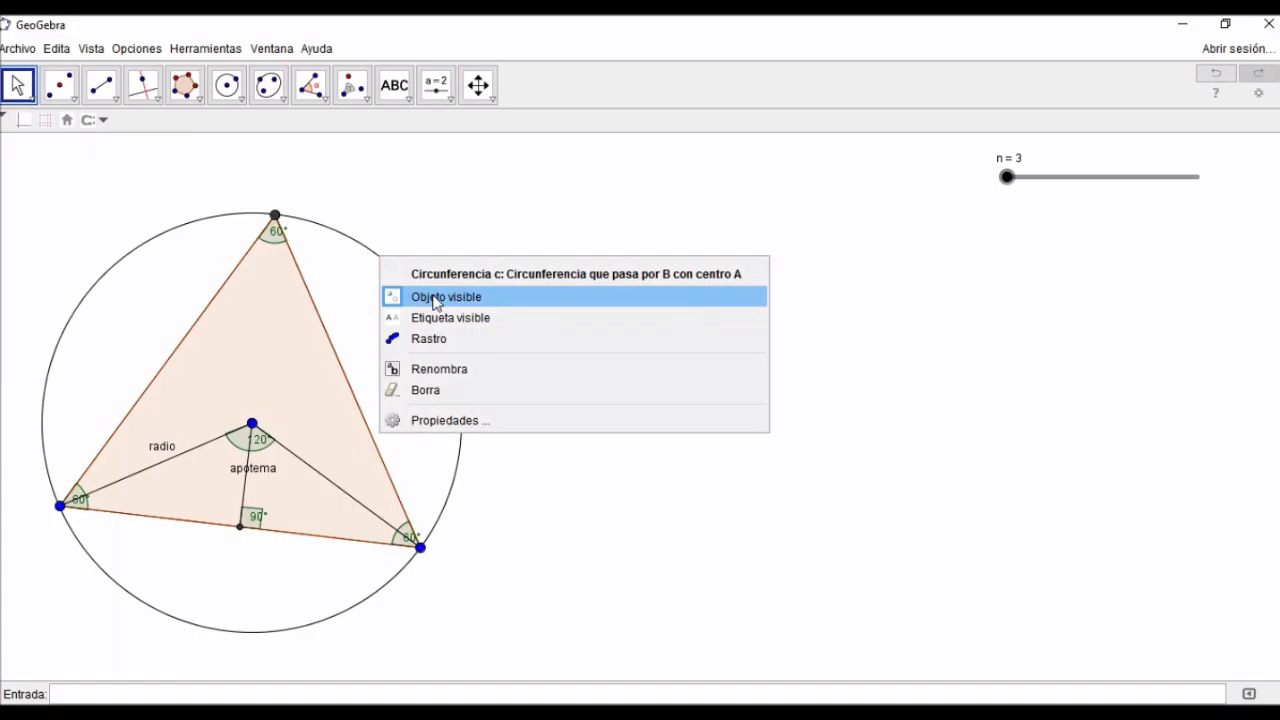
{"action": "left_click", "coordinate": [436, 297]}
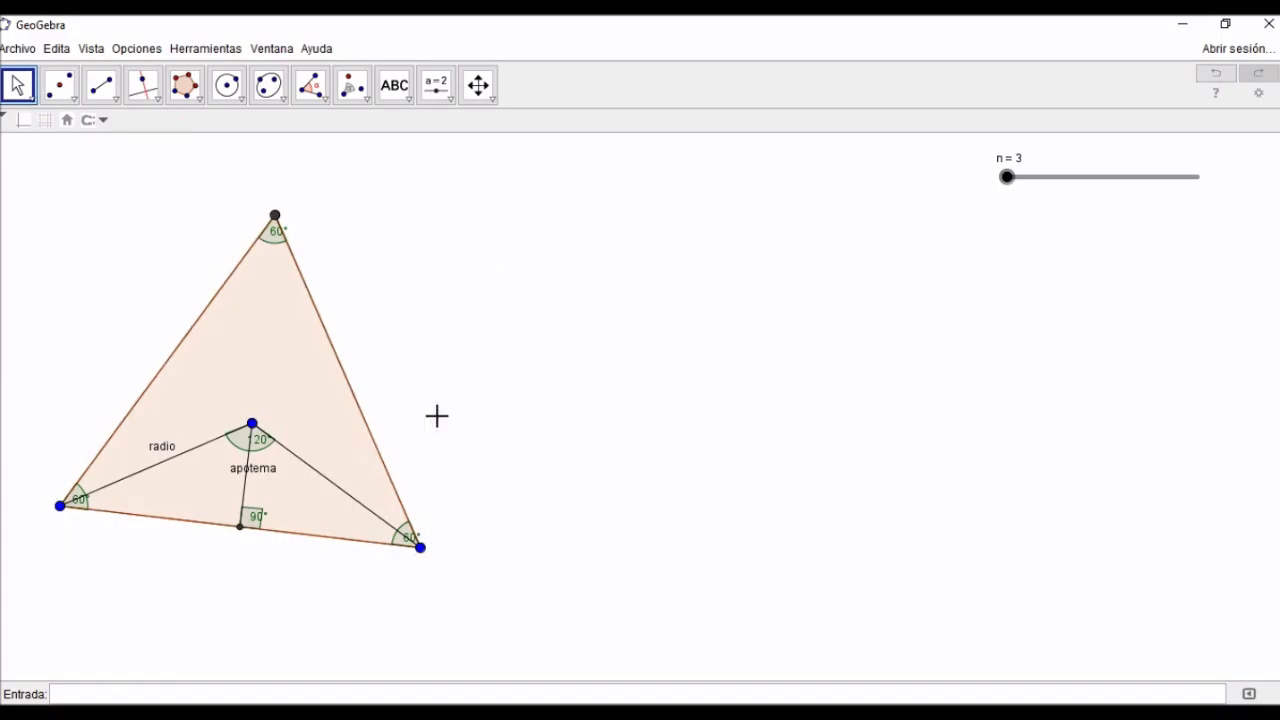
{"action": "left_click_drag", "start_coordinate": [280, 392], "coordinate": [265, 363]}
{"action": "left_click_drag", "start_coordinate": [408, 527], "coordinate": [655, 582]}
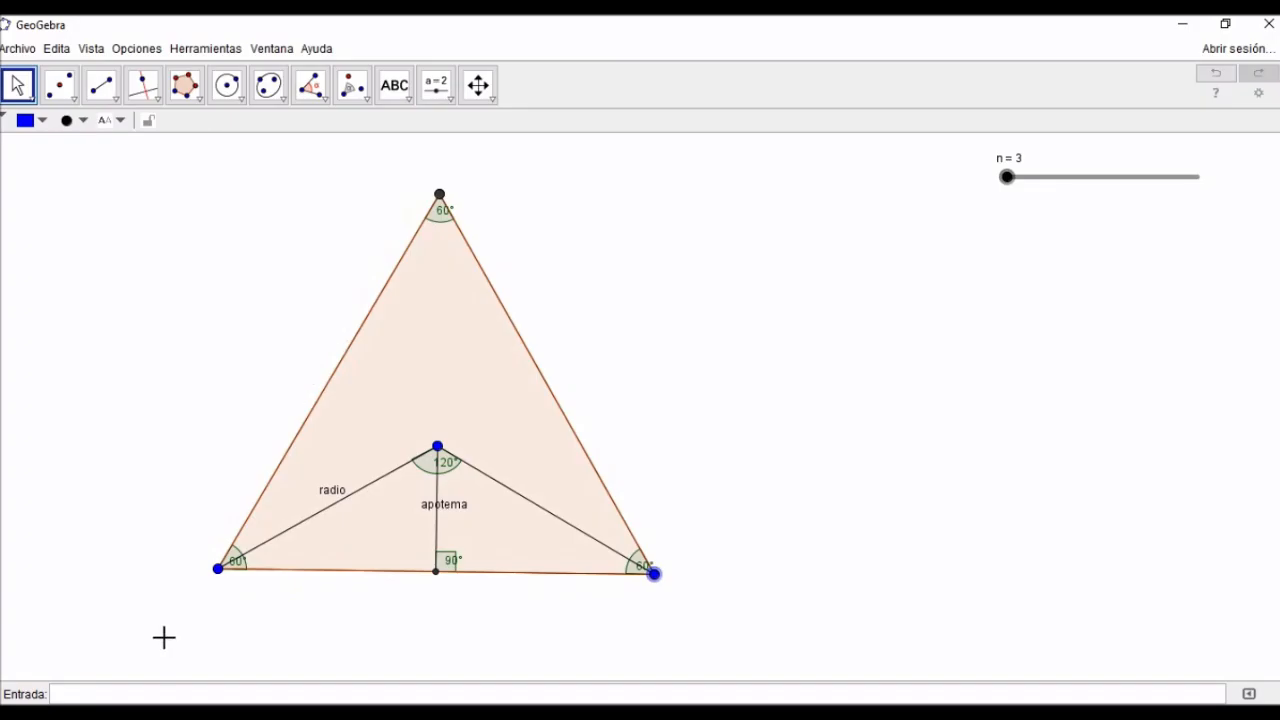
Add length labels to all three sides of the triangle
{"action": "left_click", "coordinate": [311, 87]}
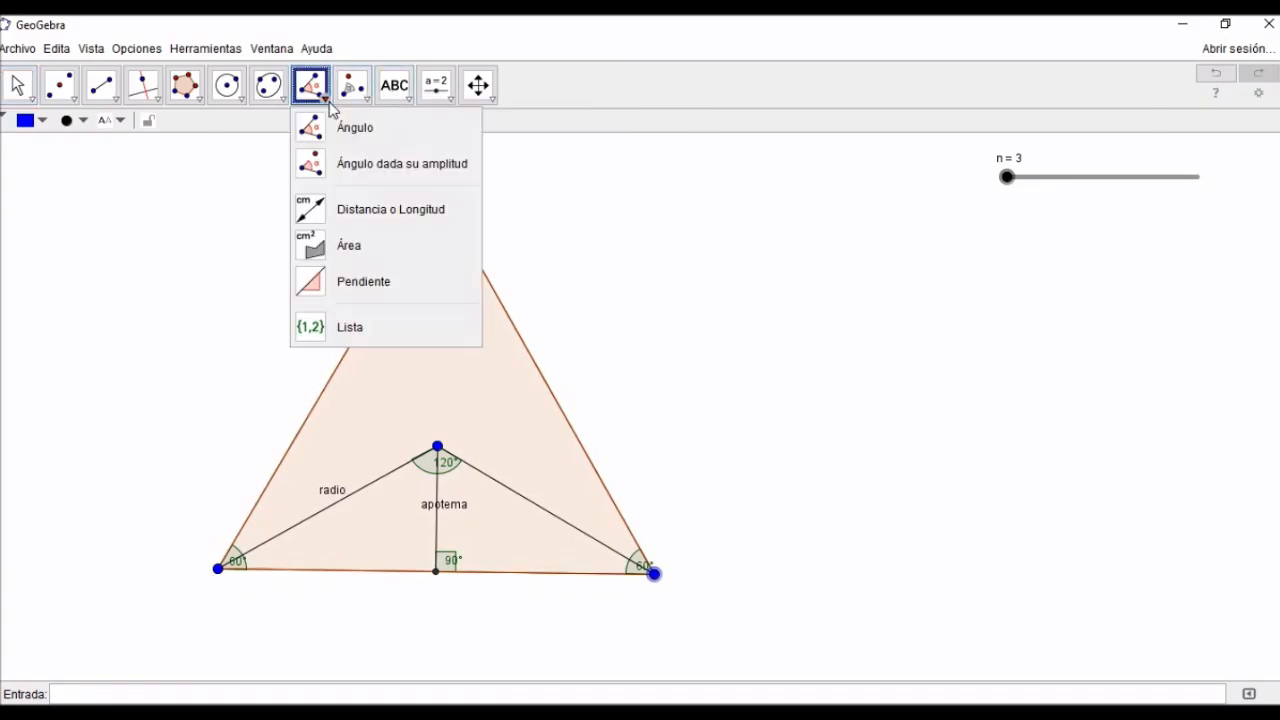
{"action": "left_click", "coordinate": [389, 210]}
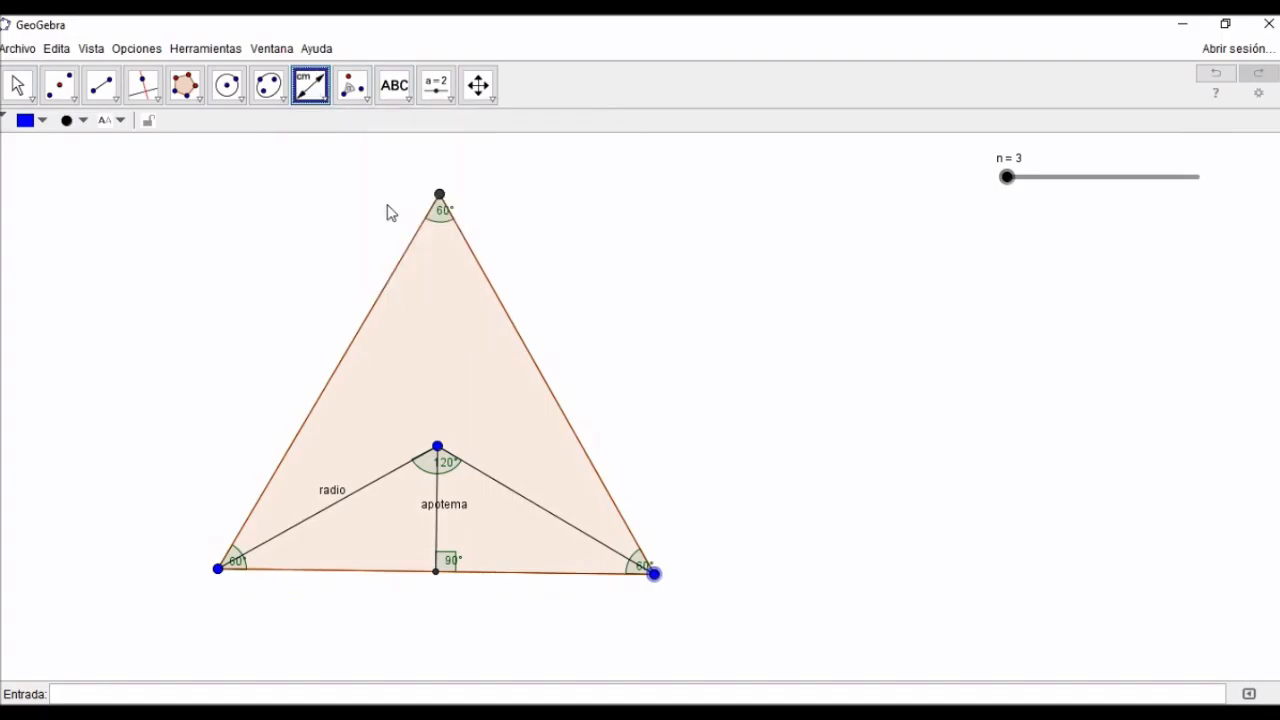
{"action": "left_click", "coordinate": [287, 450]}
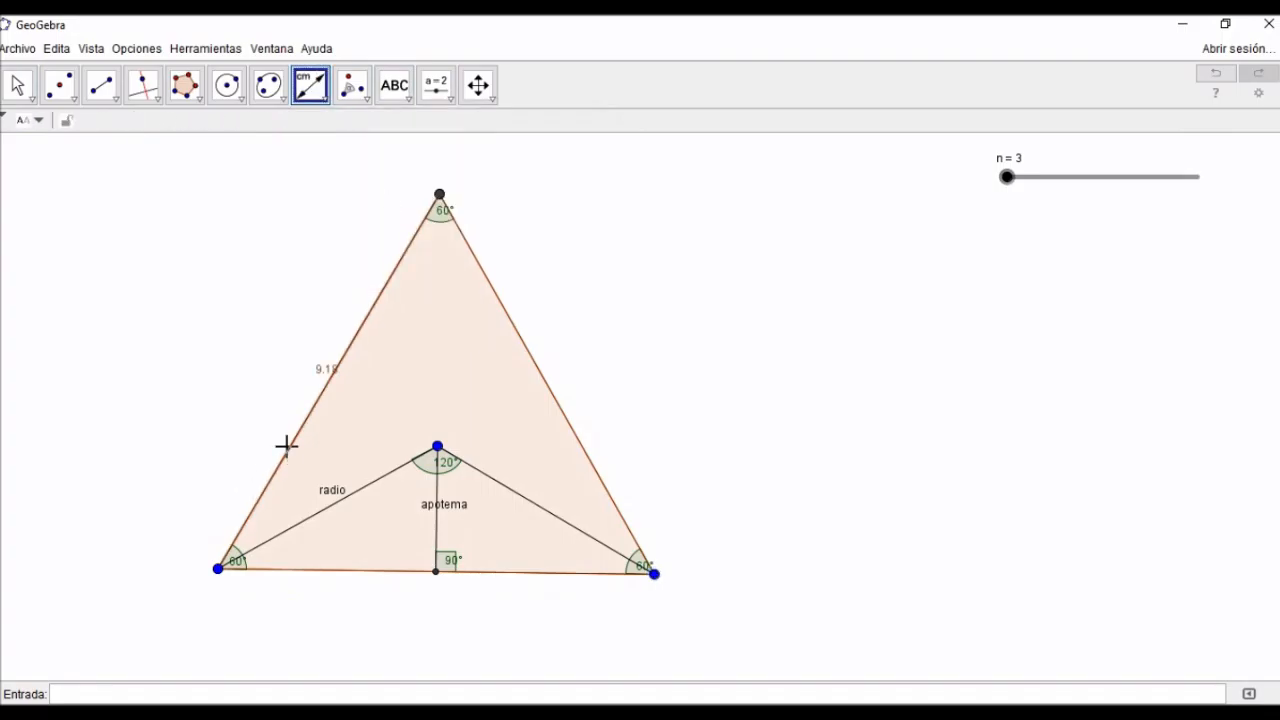
{"action": "left_click", "coordinate": [542, 370]}
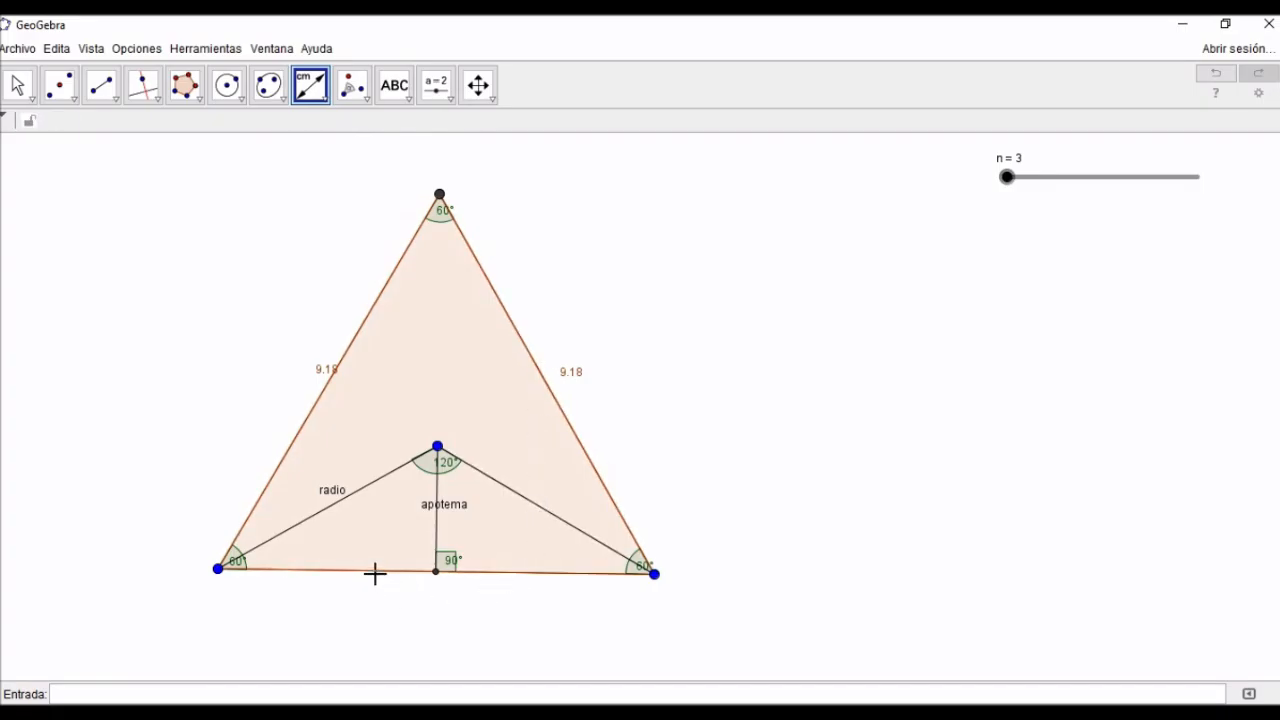
{"action": "left_click", "coordinate": [374, 570]}
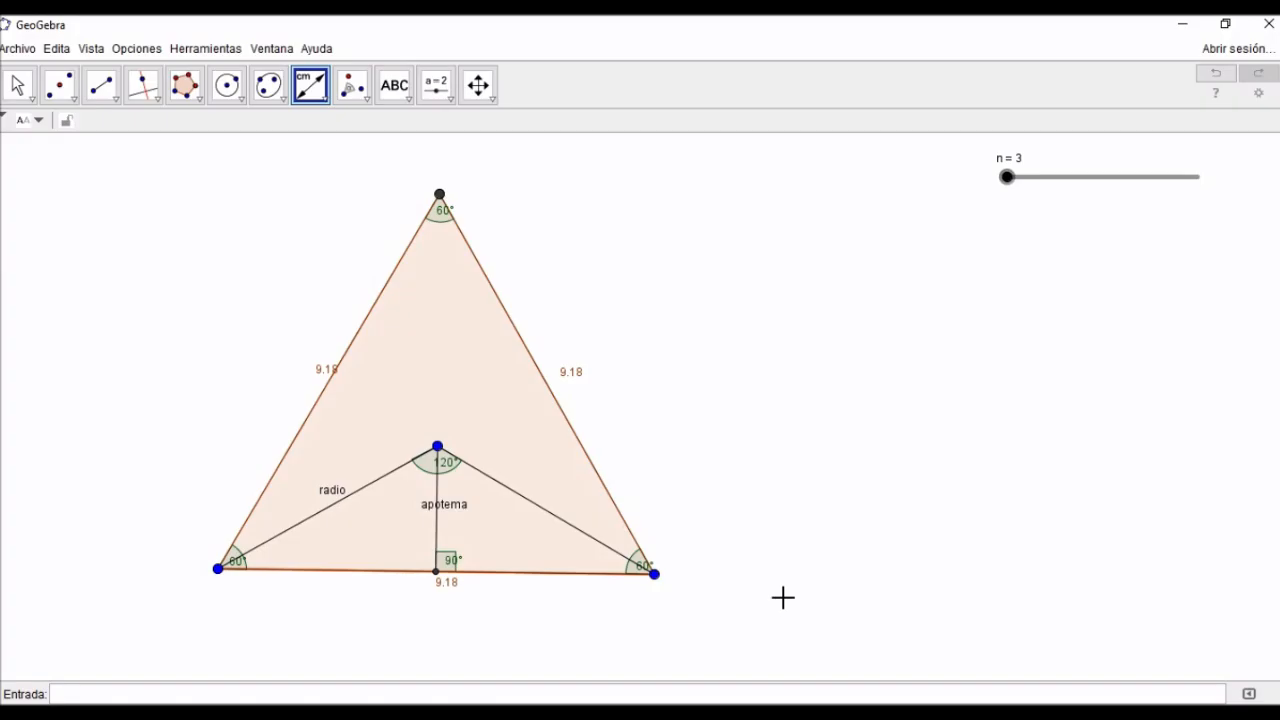
Draw a line through the triangle's two base vertices
{"action": "left_click", "coordinate": [113, 104]}
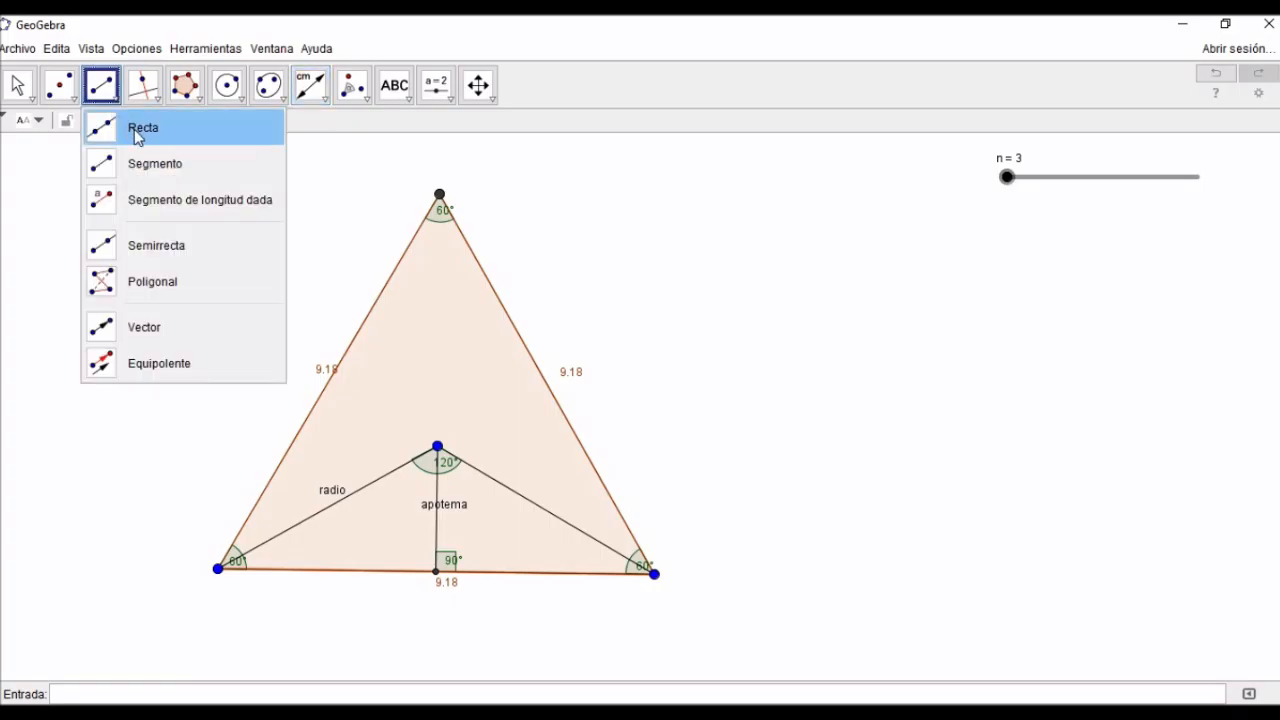
{"action": "left_click", "coordinate": [137, 137]}
{"action": "left_click", "coordinate": [218, 569]}
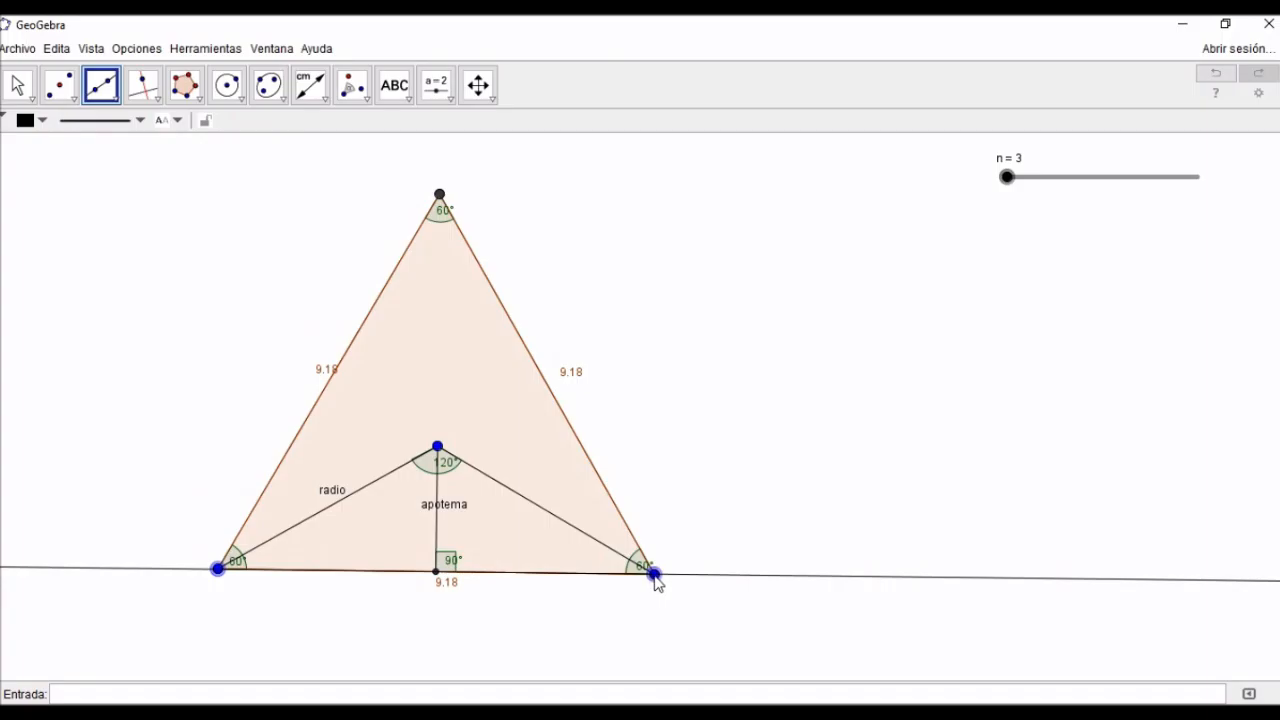
{"action": "left_click", "coordinate": [655, 575]}
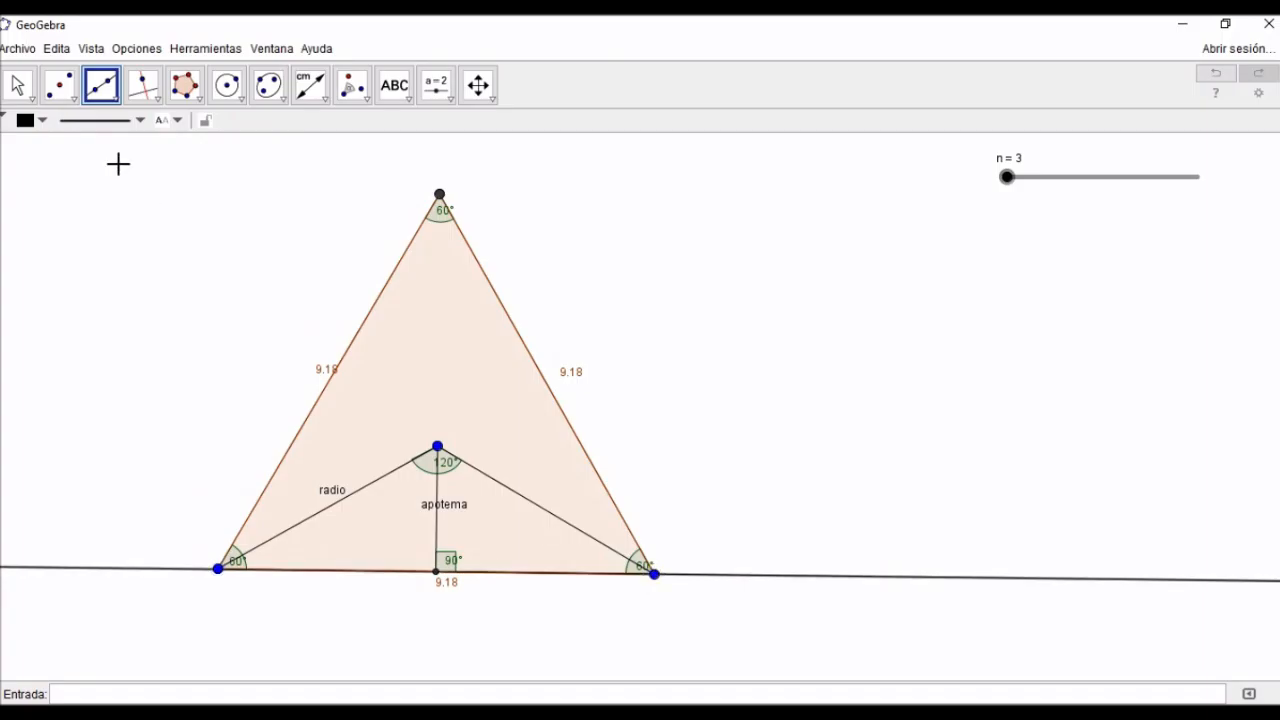
Draw a segment along the base line from the lower-left vertex to a new point beyond the lower-right vertex
{"action": "left_click", "coordinate": [114, 97]}
{"action": "left_click", "coordinate": [134, 170]}
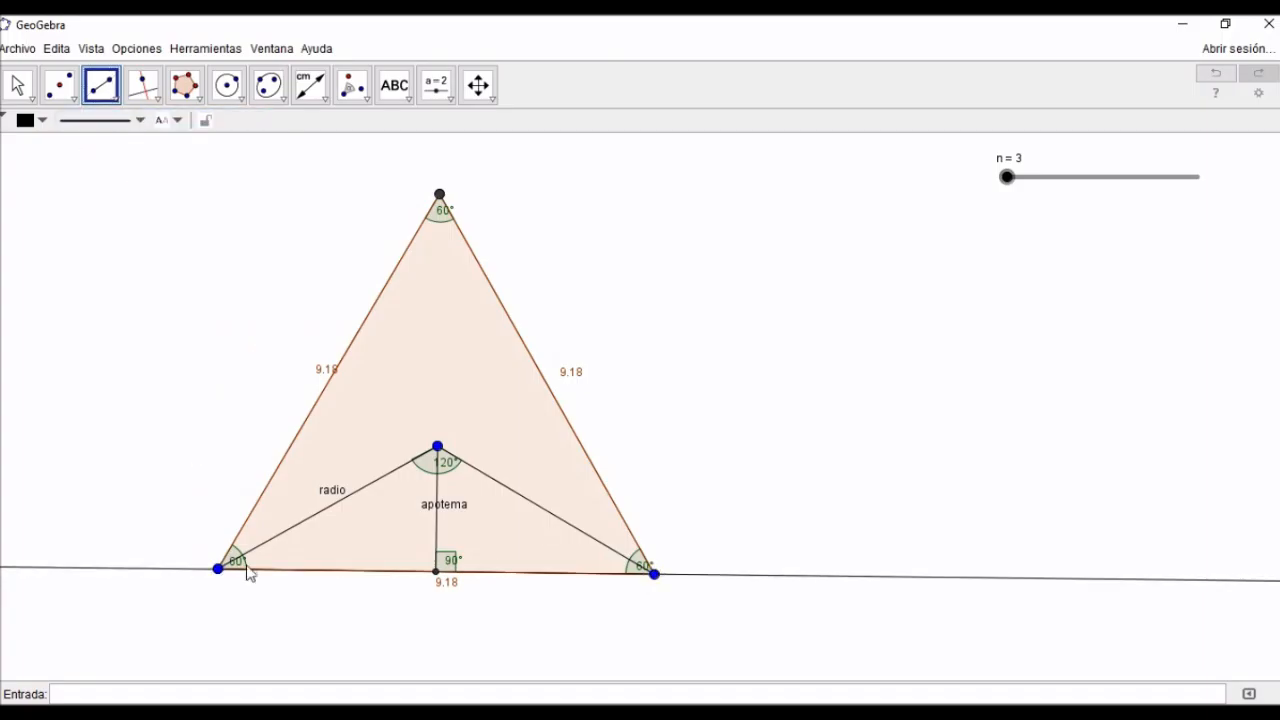
{"action": "left_click", "coordinate": [218, 569]}
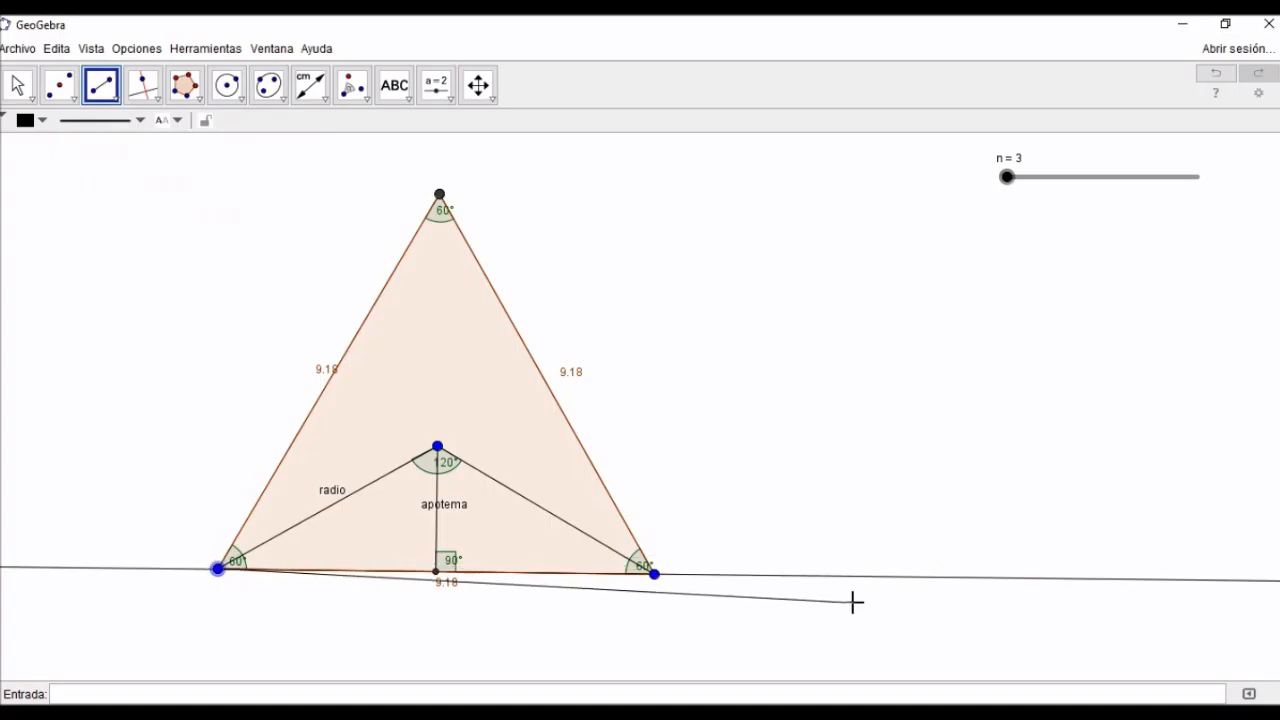
{"action": "left_click", "coordinate": [885, 577]}
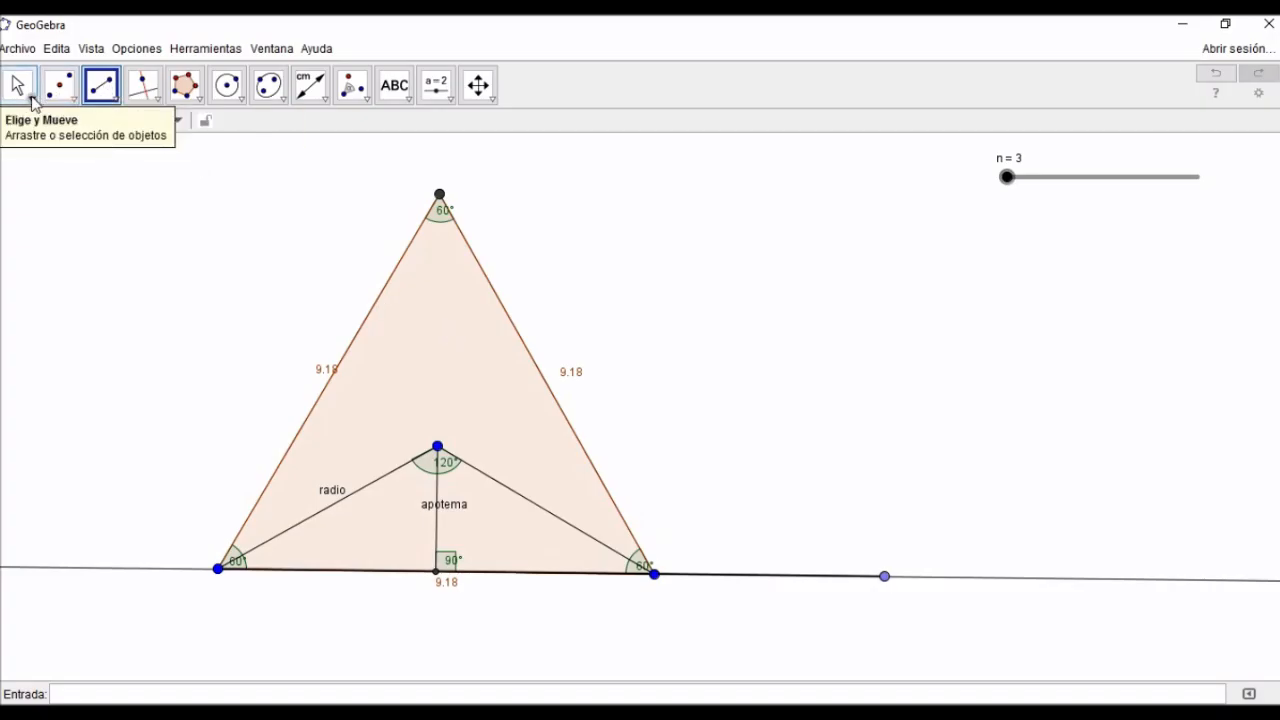
{"action": "left_click", "coordinate": [20, 98]}
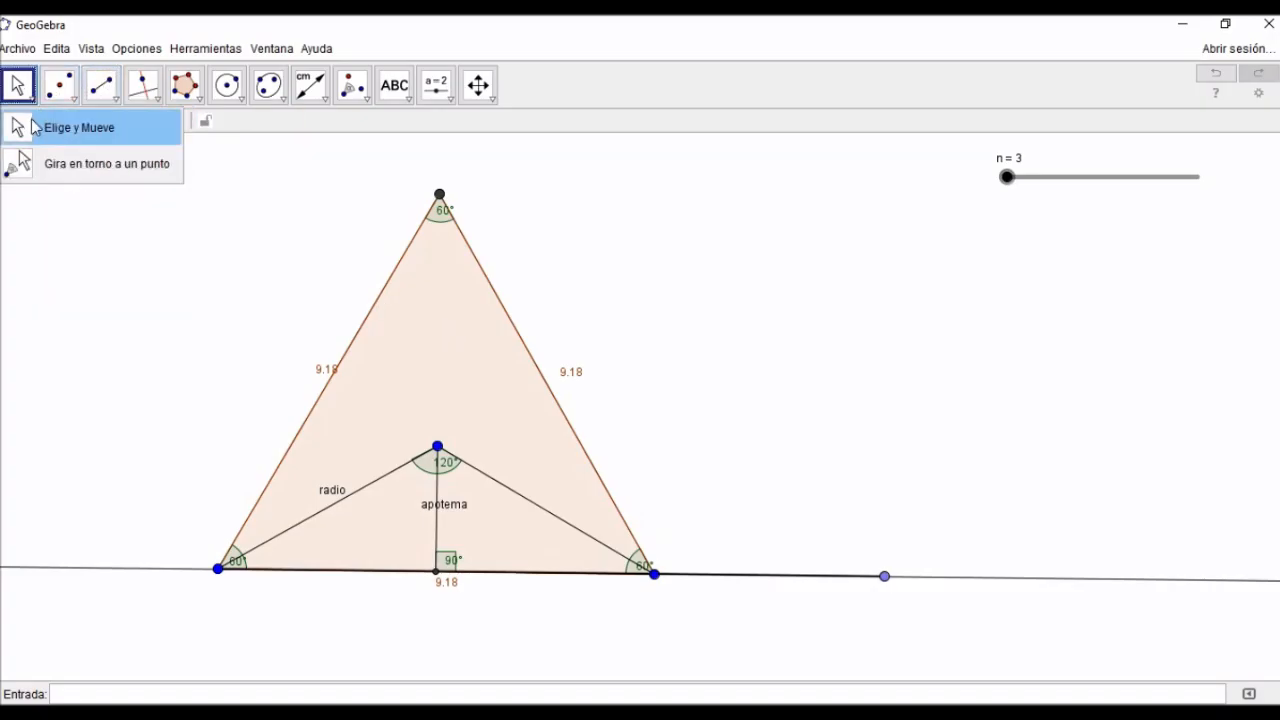
{"action": "left_click", "coordinate": [22, 127]}
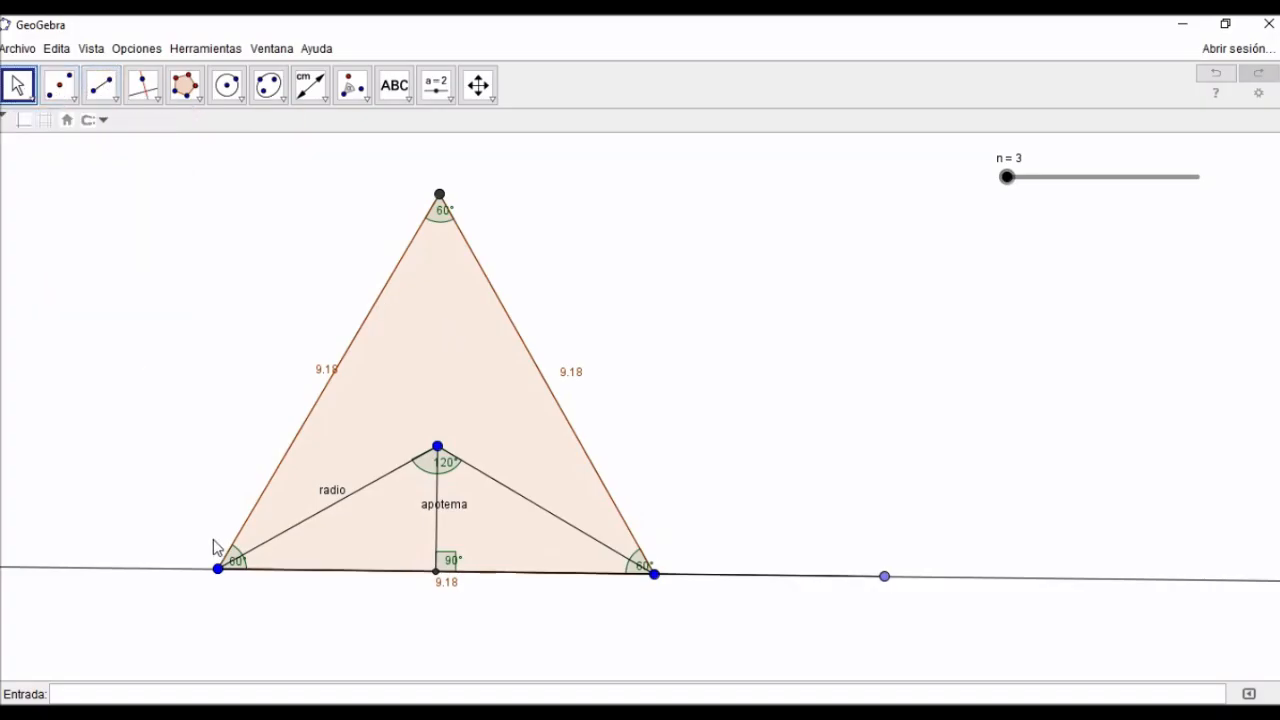
Hide the line through the base and mark the exterior angle at the lower-right vertex, between the extended segment and the triangle's right side
{"action": "right_click", "coordinate": [128, 576]}
{"action": "left_click", "coordinate": [165, 607]}
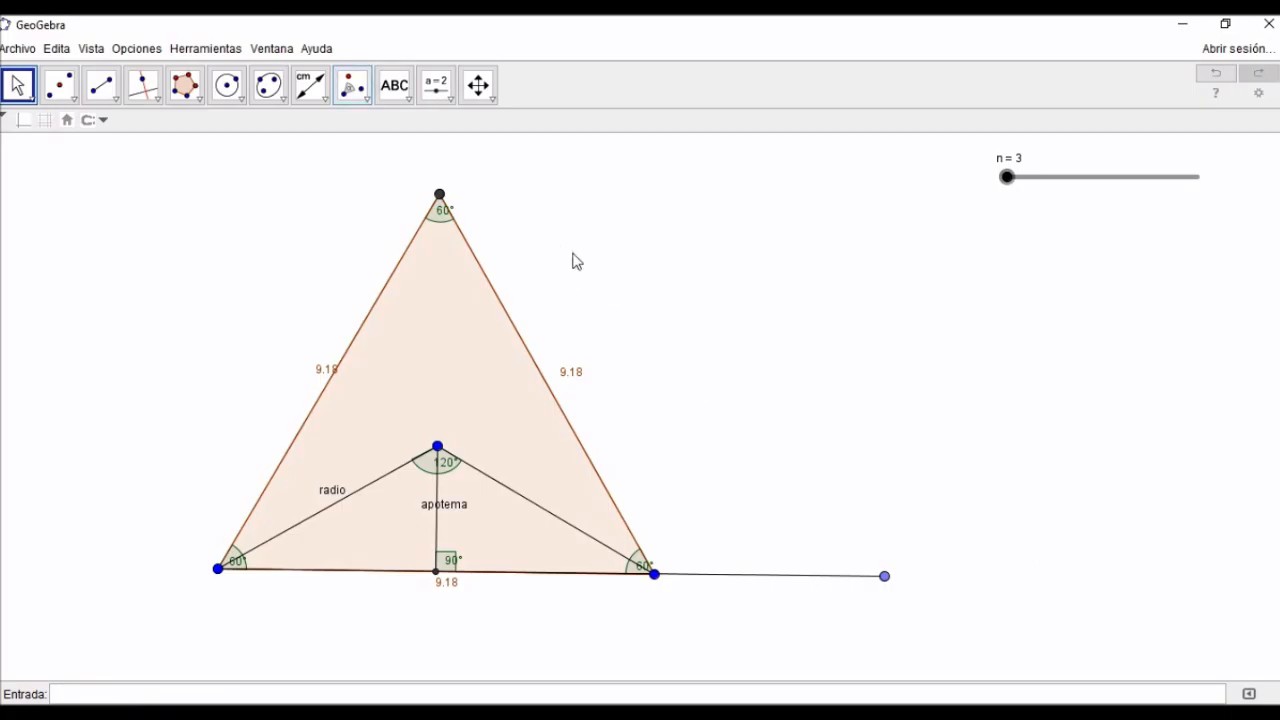
{"action": "left_click", "coordinate": [310, 85]}
{"action": "left_click", "coordinate": [330, 126]}
{"action": "left_click", "coordinate": [885, 577]}
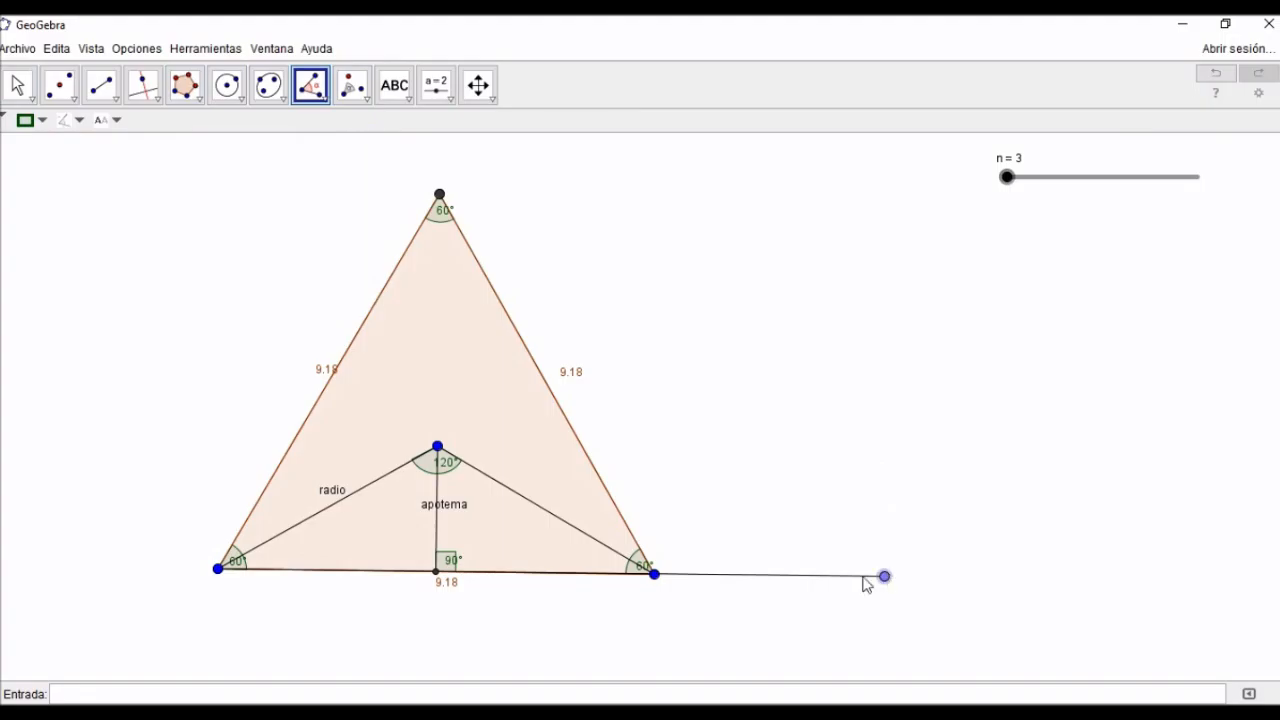
{"action": "left_click", "coordinate": [655, 575]}
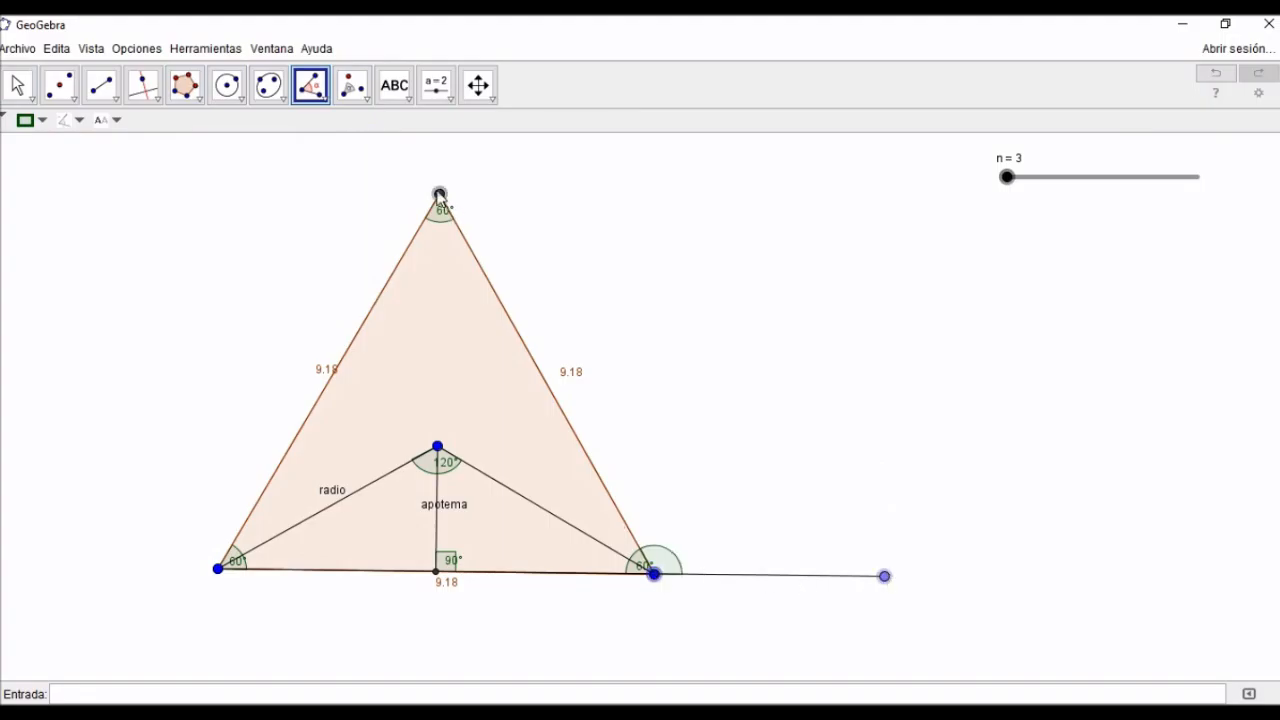
{"action": "left_click", "coordinate": [440, 195]}
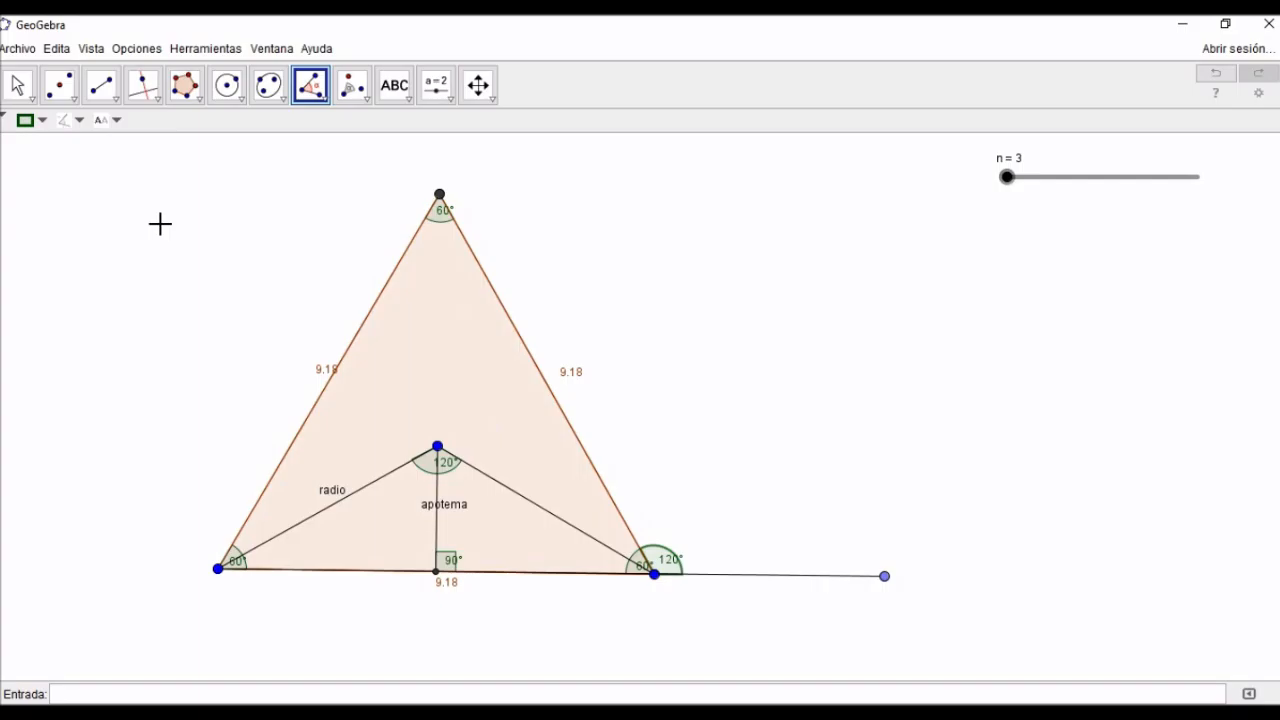
Increase slider n through 4 and 5 to 10, and bring the whole decagon into view
{"action": "left_click", "coordinate": [18, 85]}
{"action": "left_click", "coordinate": [54, 126]}
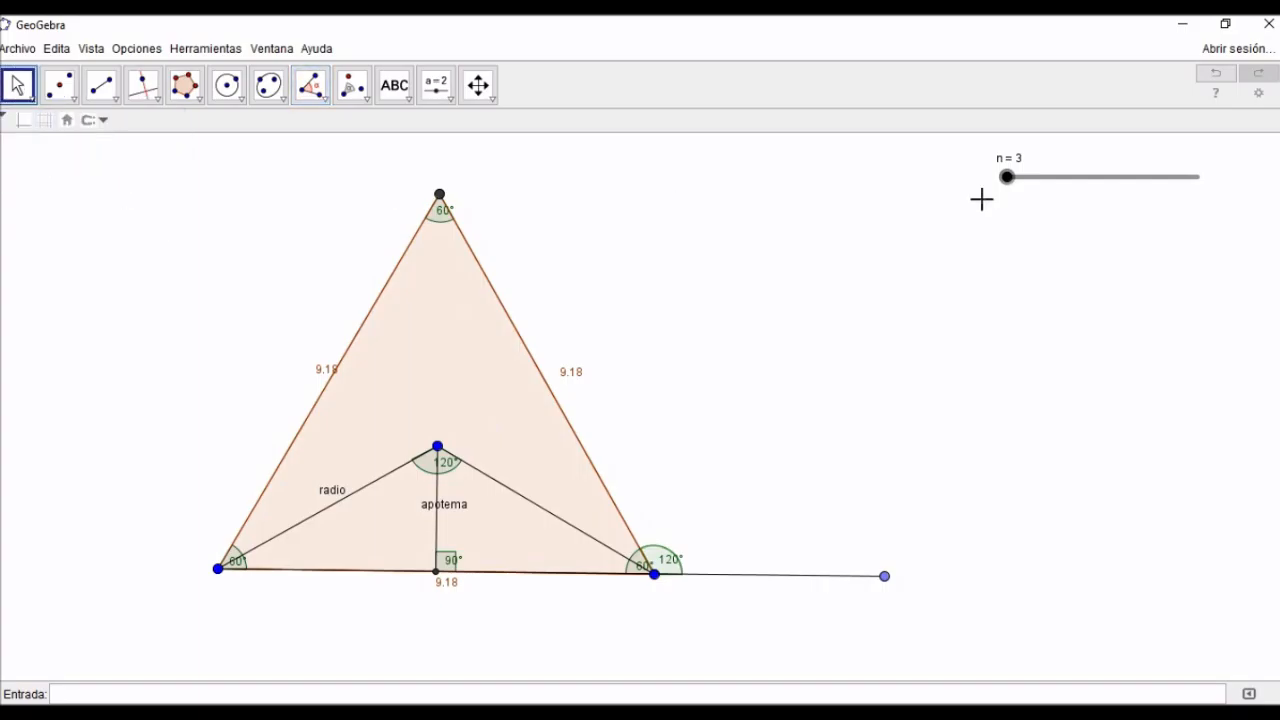
{"action": "left_click", "coordinate": [1006, 177]}
{"action": "left_click_drag", "start_coordinate": [1008, 182], "coordinate": [1016, 182]}
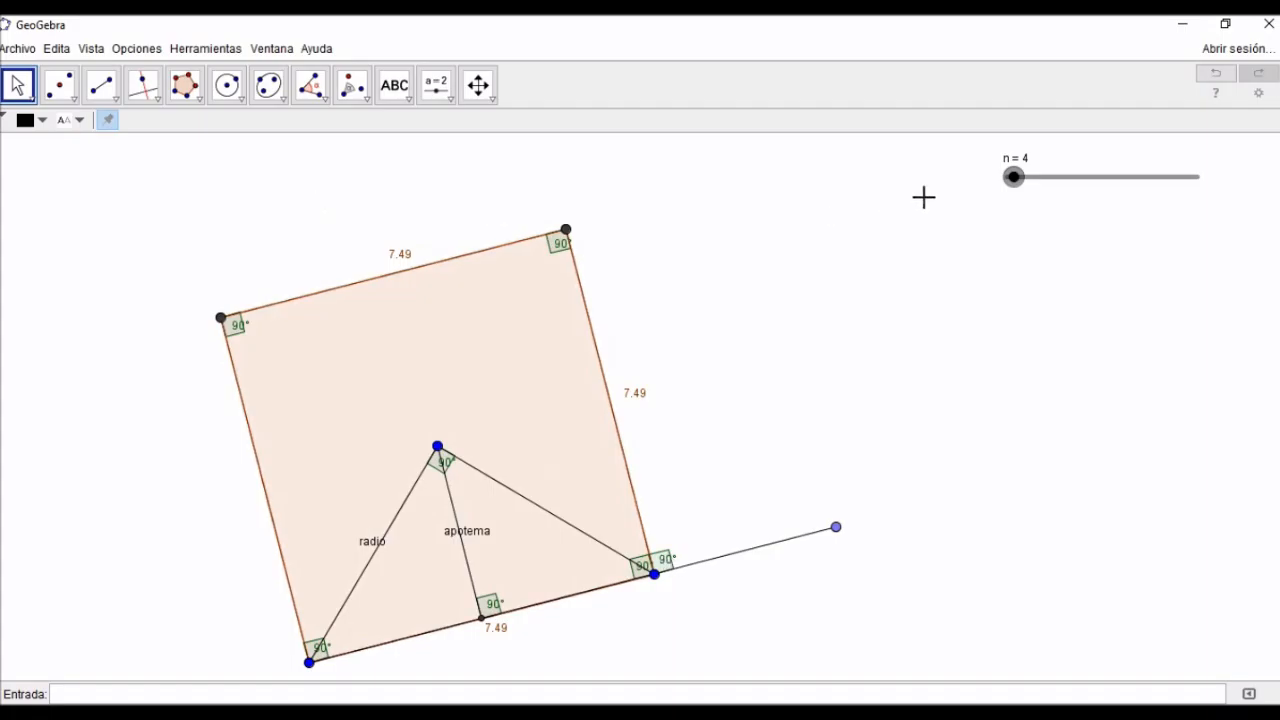
{"action": "left_click_drag", "start_coordinate": [1022, 188], "coordinate": [1025, 189]}
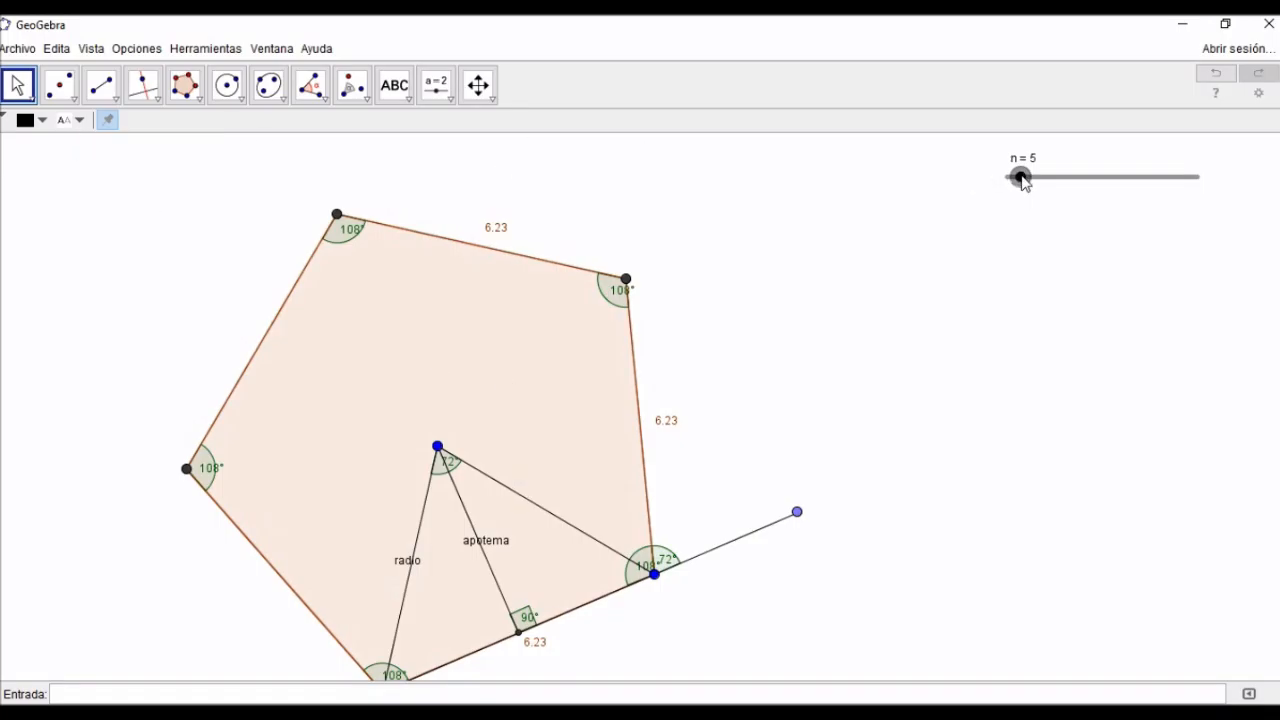
{"action": "left_click_drag", "start_coordinate": [1022, 180], "coordinate": [1058, 190]}
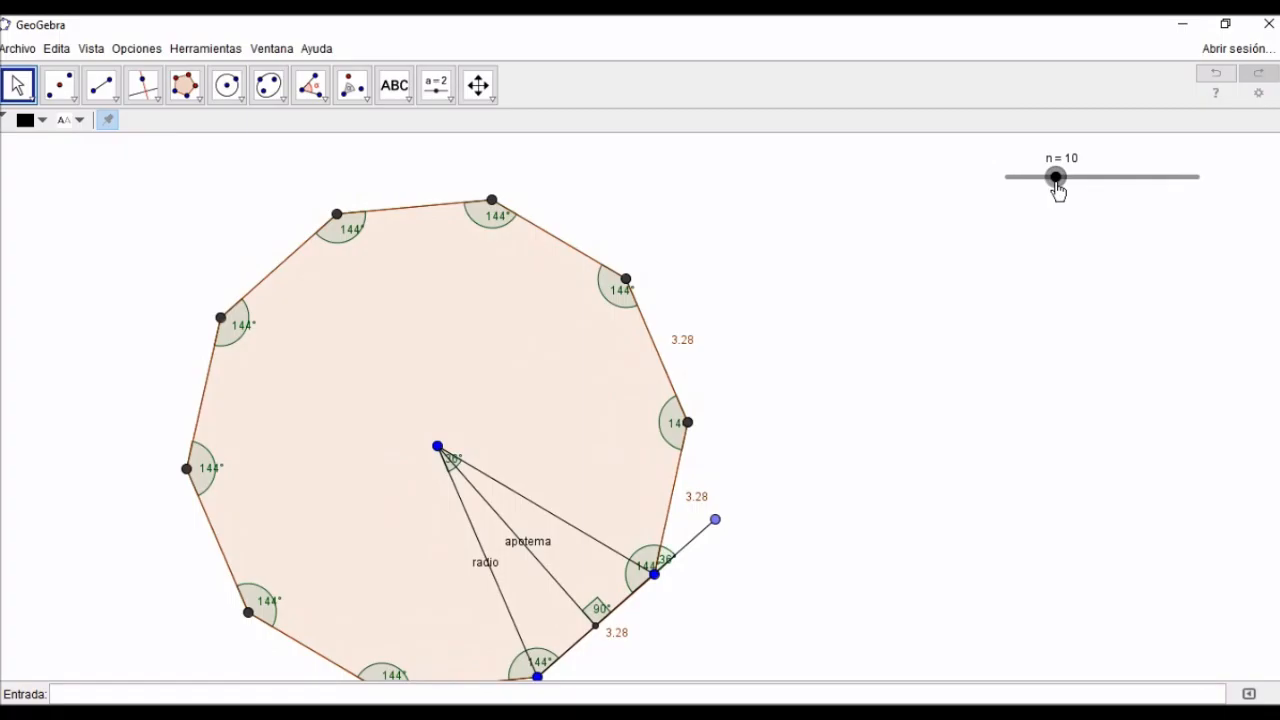
{"action": "left_click_drag", "start_coordinate": [597, 189], "coordinate": [648, 164]}
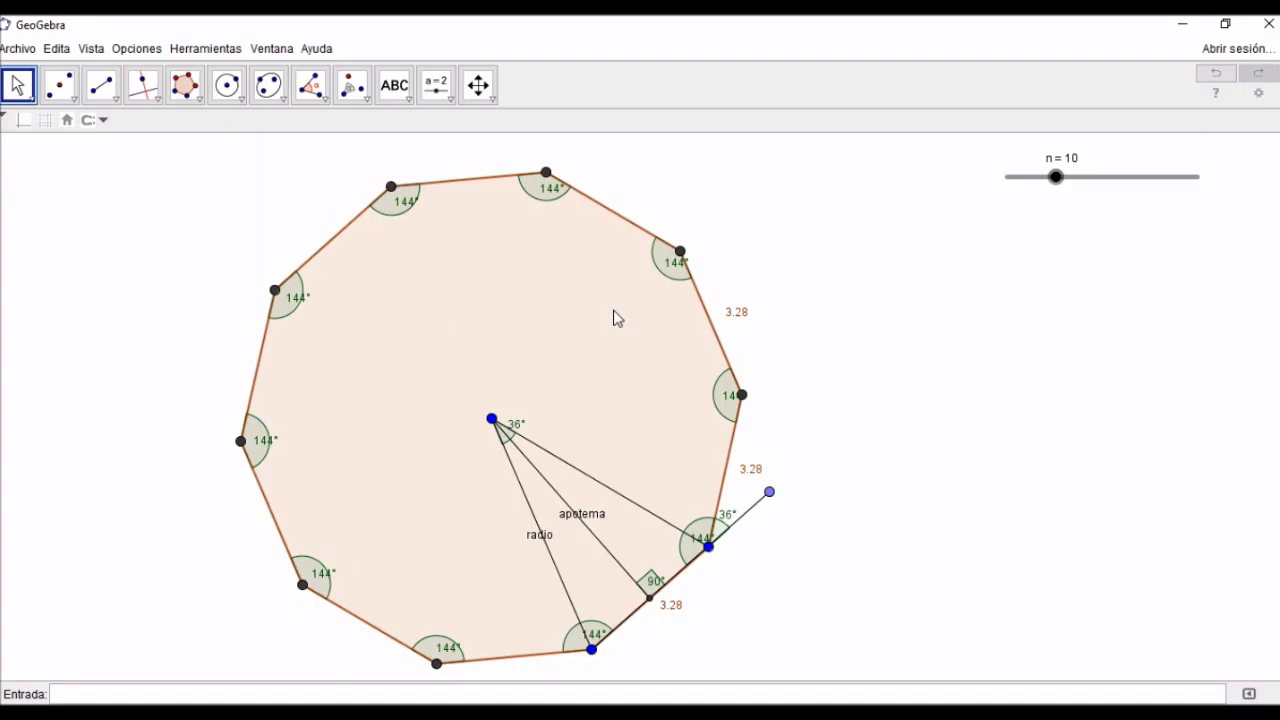
Add the polygon's area and perimeter as text labels inside the decagon
{"action": "left_click", "coordinate": [326, 101]}
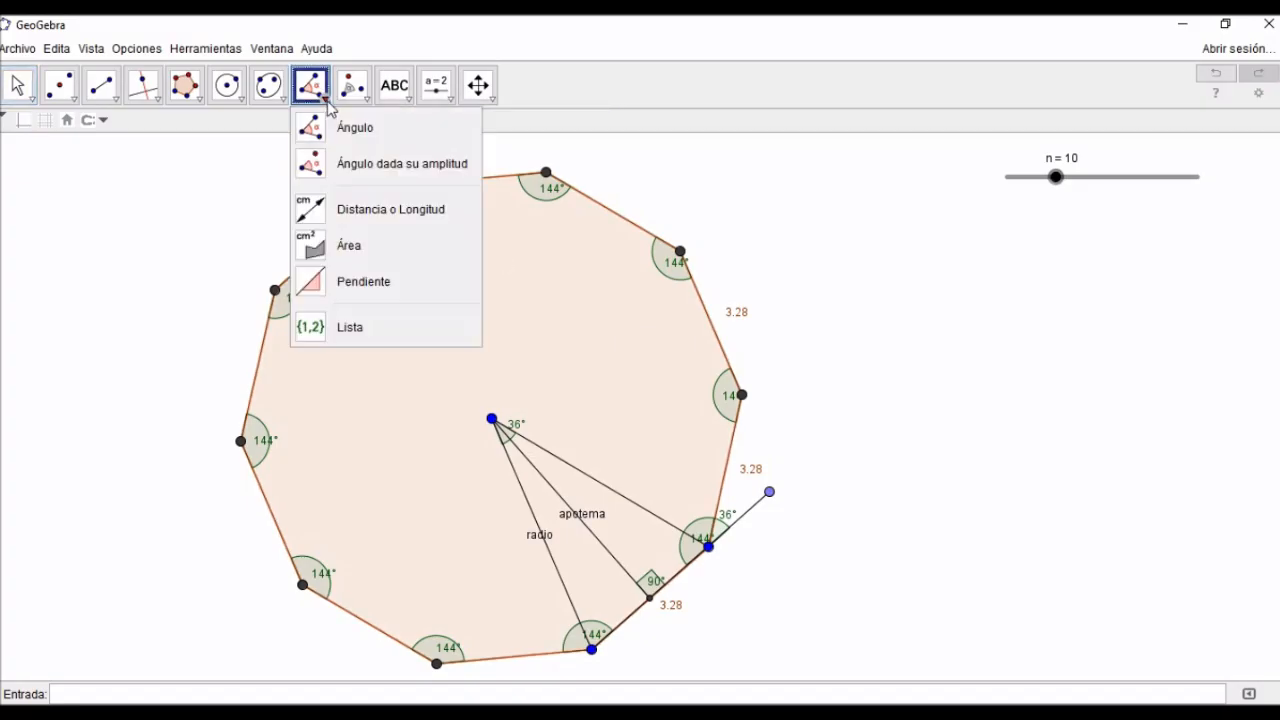
{"action": "left_click", "coordinate": [358, 248]}
{"action": "left_click", "coordinate": [366, 357]}
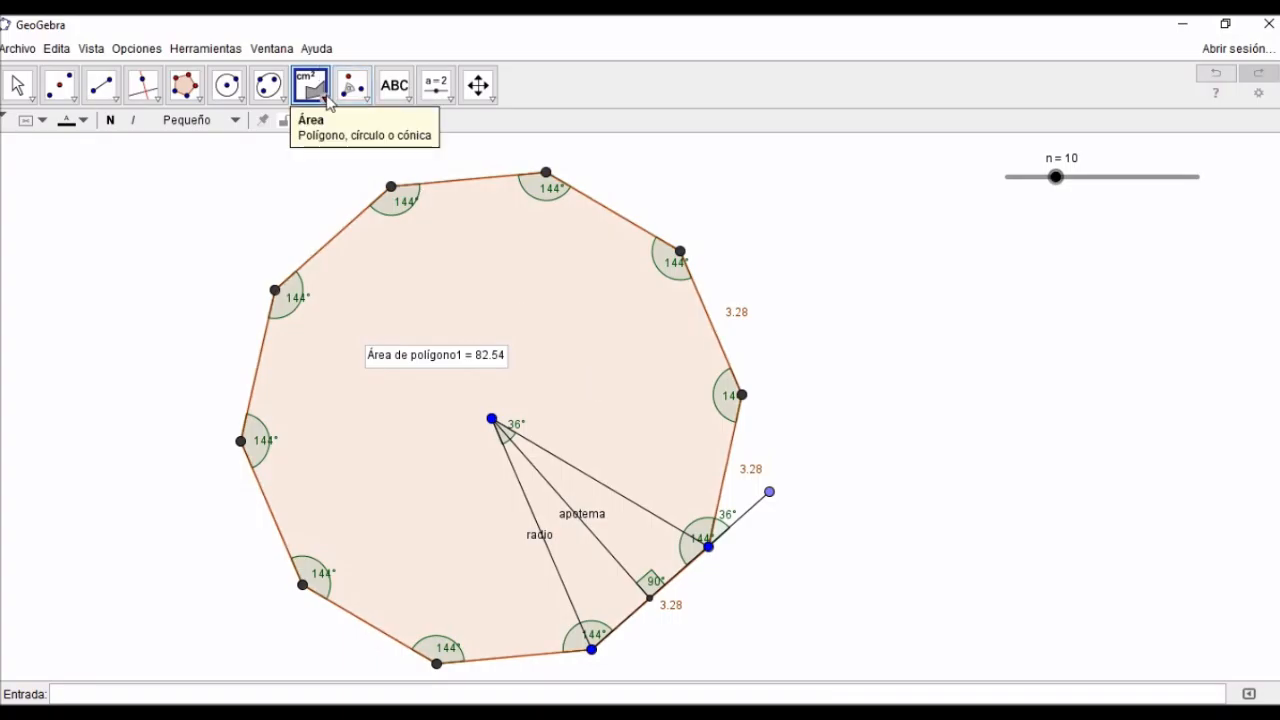
{"action": "left_click", "coordinate": [327, 101]}
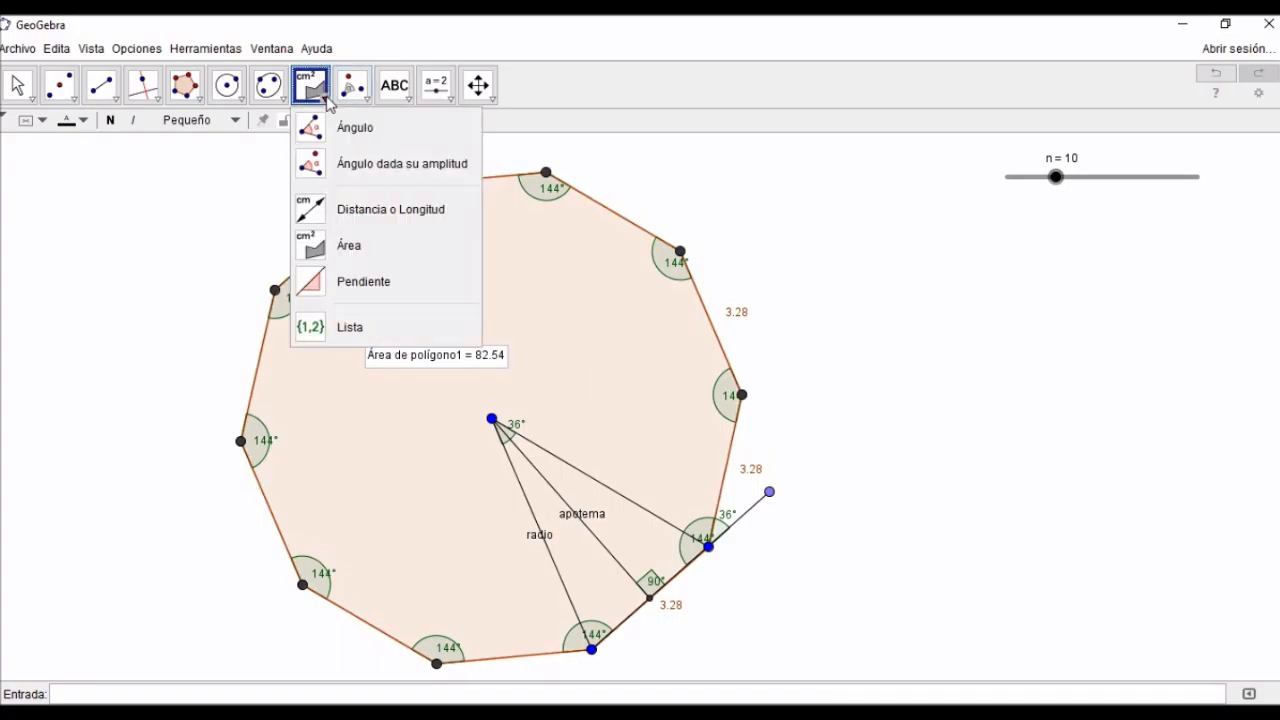
{"action": "left_click", "coordinate": [389, 212]}
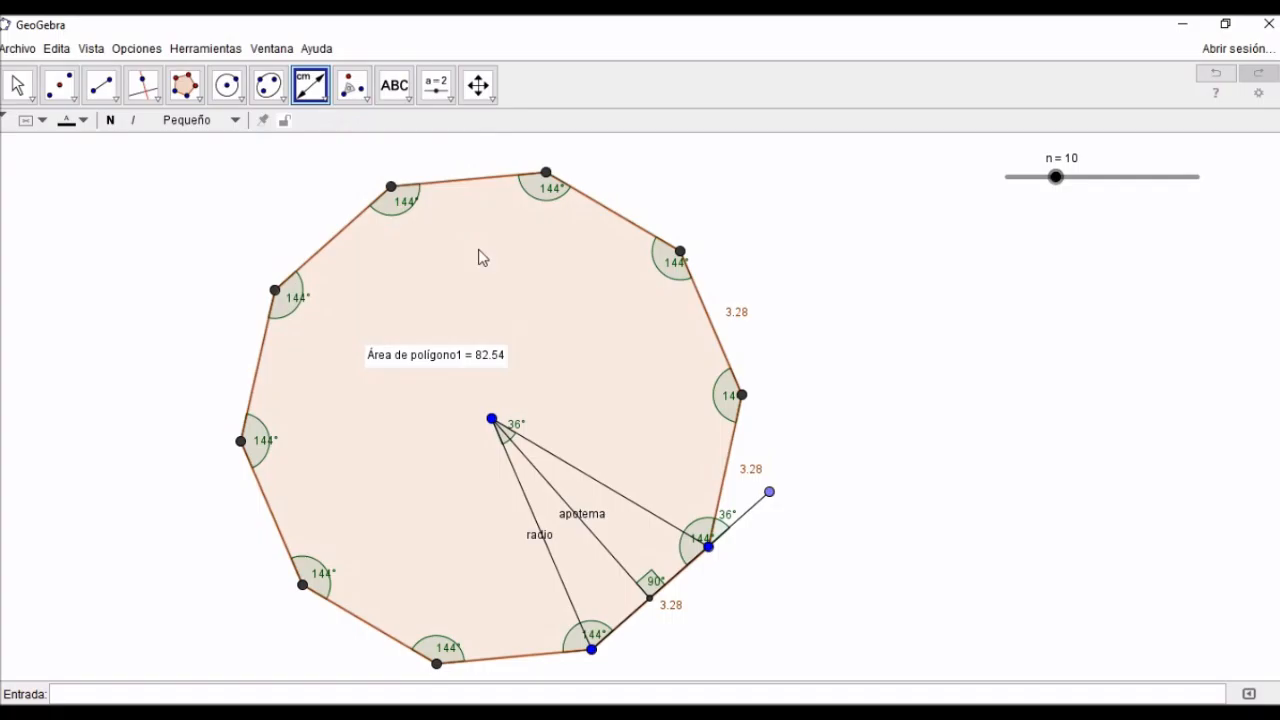
{"action": "left_click", "coordinate": [551, 292]}
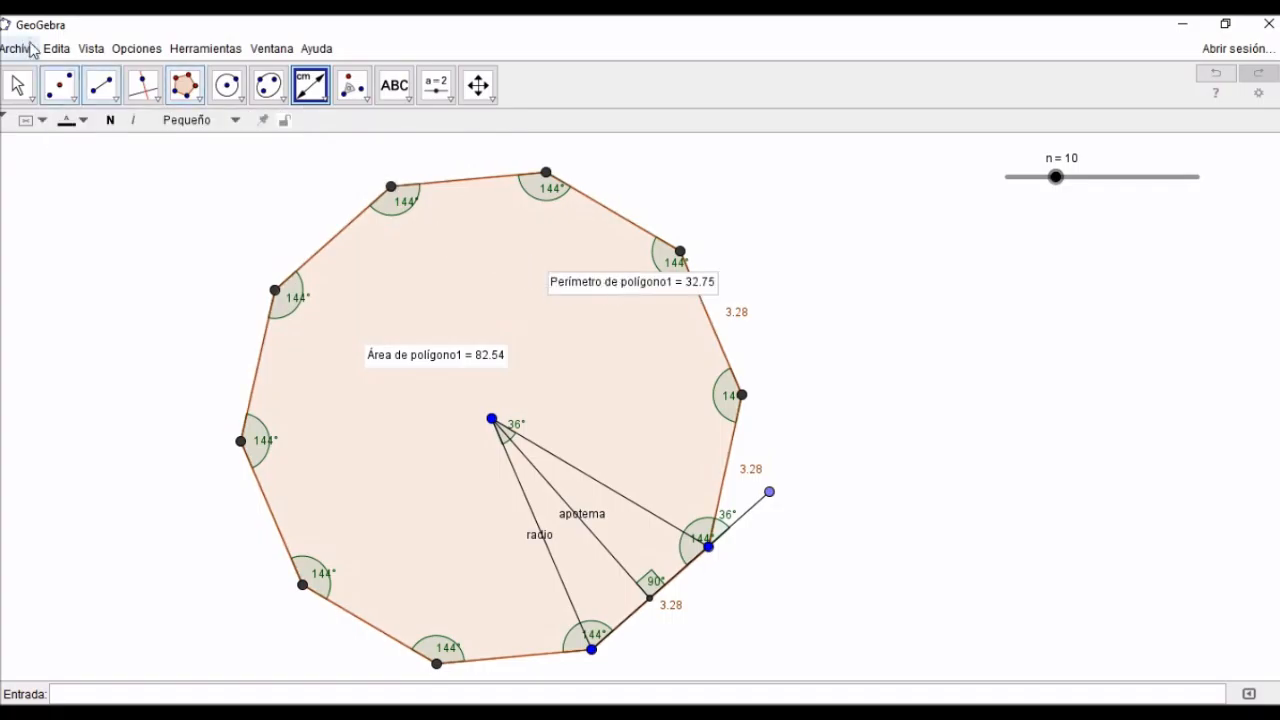
Arrange the perimeter and area labels one above the other inside the decagon, above its center
{"action": "left_click", "coordinate": [17, 85]}
{"action": "left_click_drag", "start_coordinate": [597, 294], "coordinate": [521, 300]}
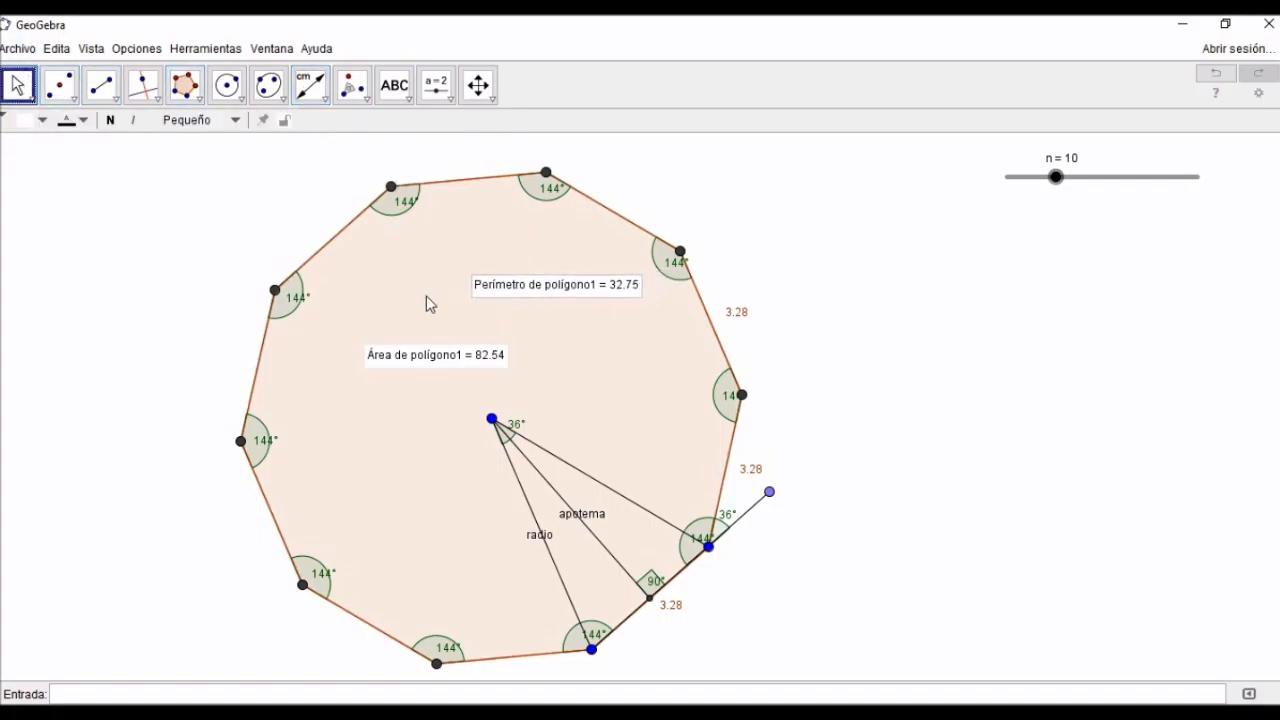
{"action": "left_click_drag", "start_coordinate": [449, 372], "coordinate": [522, 352]}
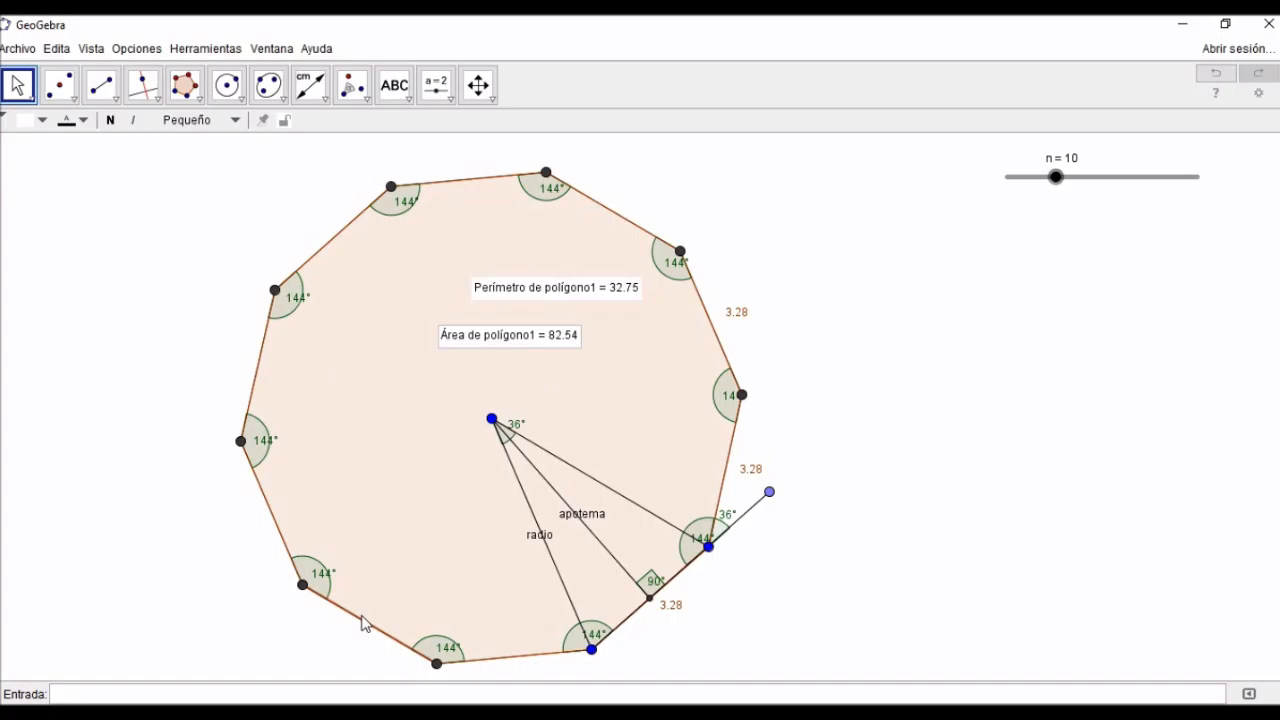
Set slider n to 3, and move the area label up inside the triangle and the perimeter label below the lower-right vertex
{"action": "left_click", "coordinate": [20, 79]}
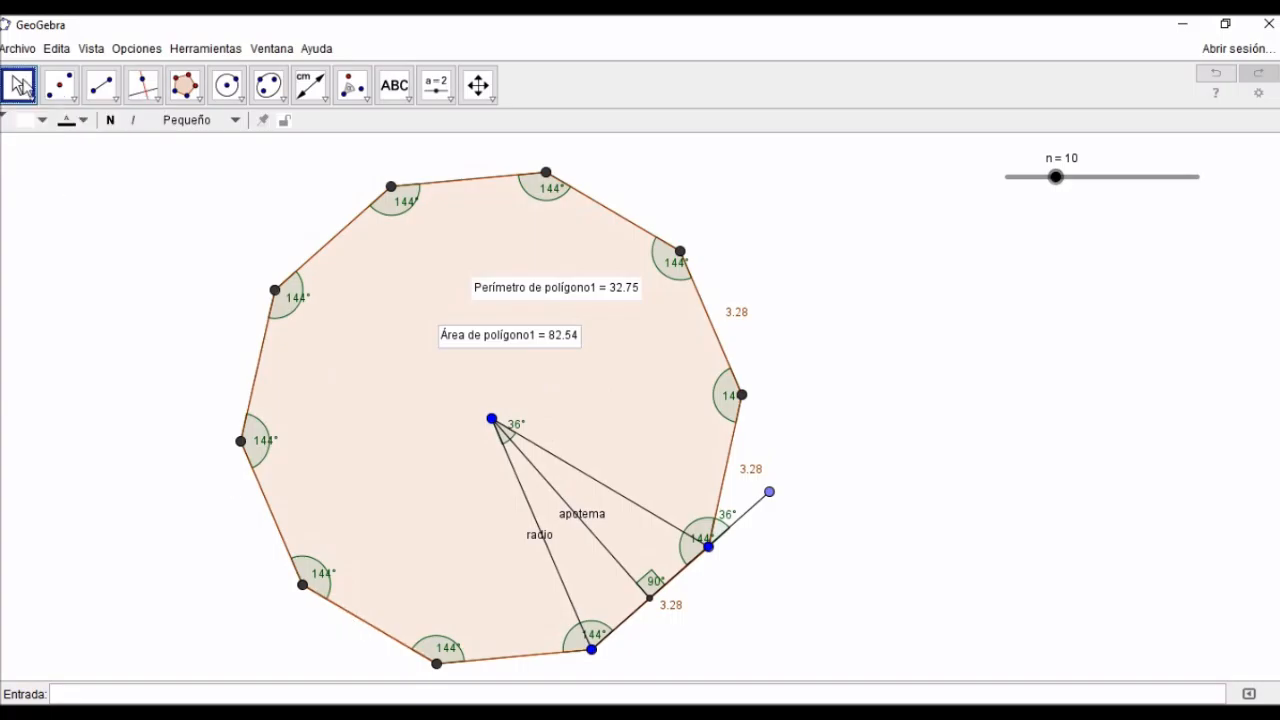
{"action": "left_click_drag", "start_coordinate": [1056, 177], "coordinate": [1008, 177]}
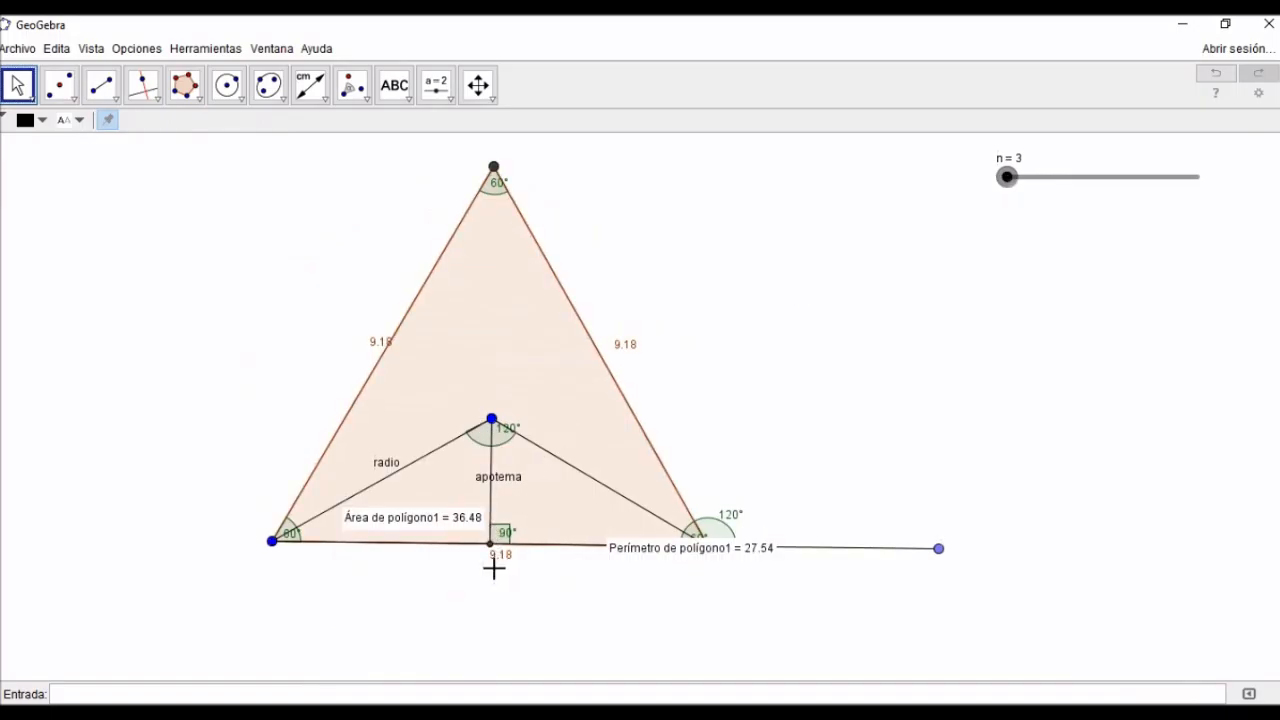
{"action": "left_click_drag", "start_coordinate": [423, 521], "coordinate": [429, 491]}
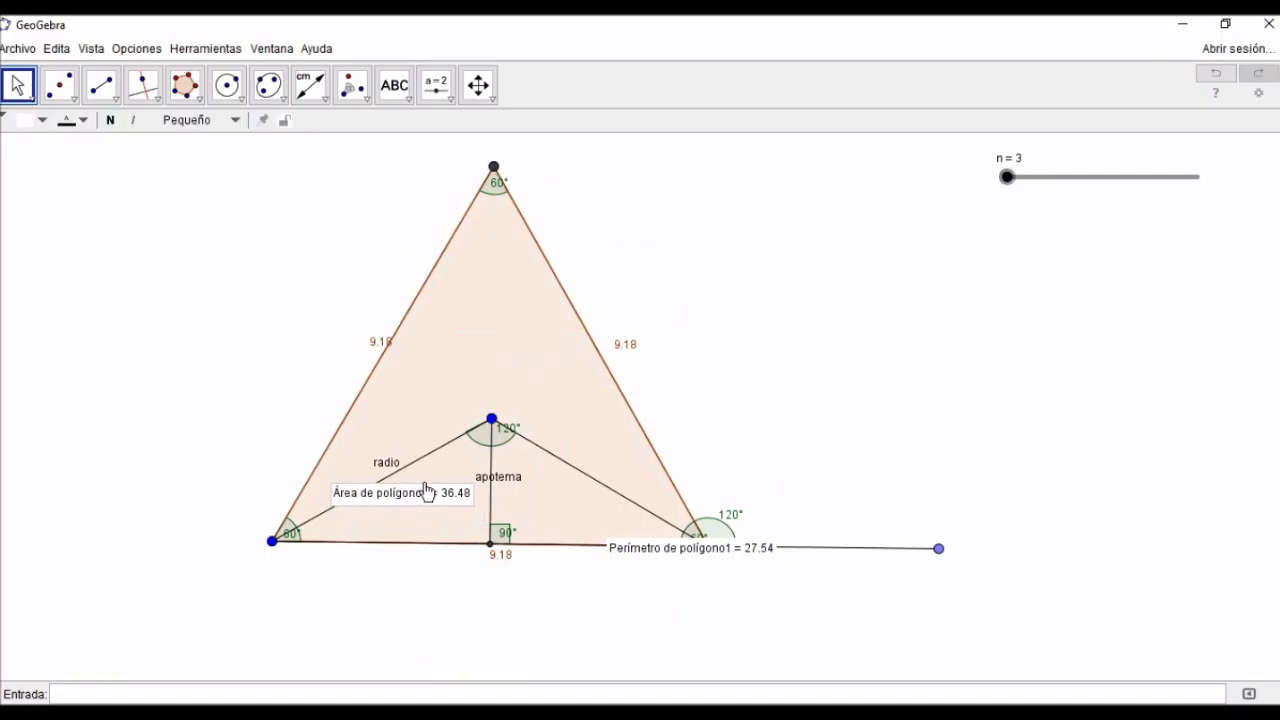
{"action": "left_click_drag", "start_coordinate": [651, 552], "coordinate": [674, 609]}
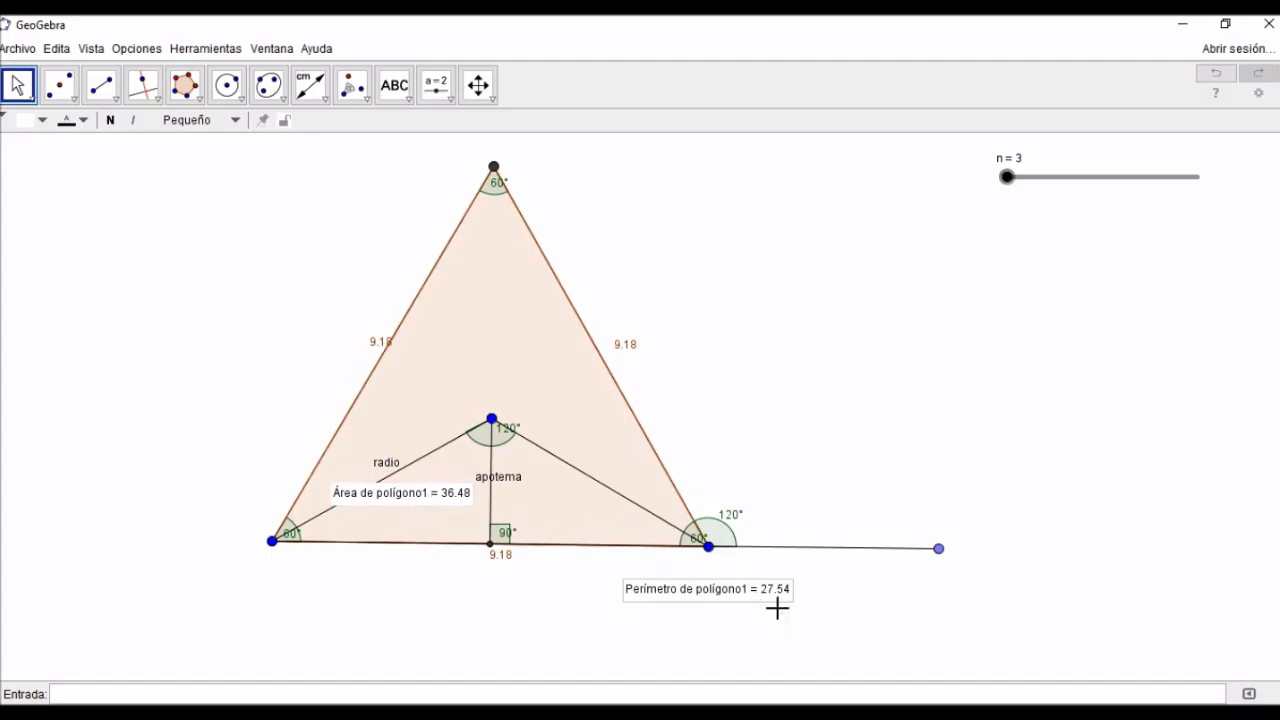
Set slider n to 6 and move the area and perimeter labels outside the hexagon, below its lower-right side
{"action": "left_click_drag", "start_coordinate": [1006, 177], "coordinate": [1031, 197]}
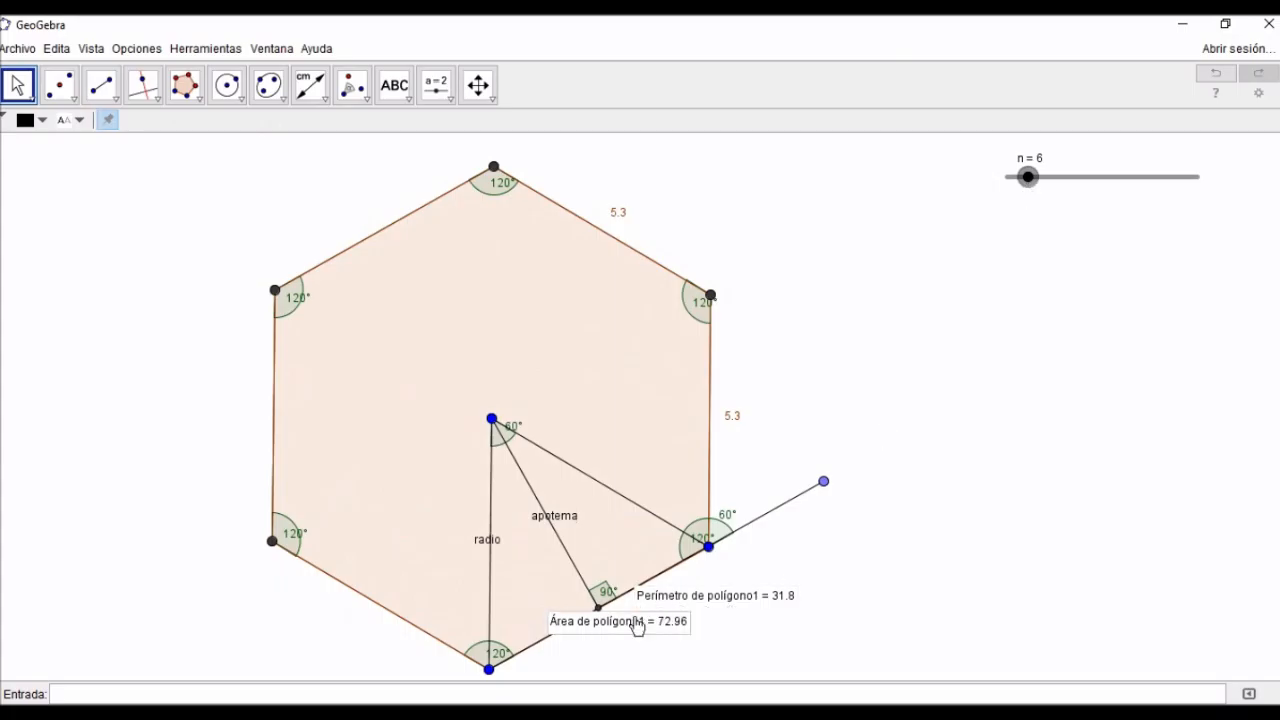
{"action": "left_click_drag", "start_coordinate": [637, 627], "coordinate": [648, 651]}
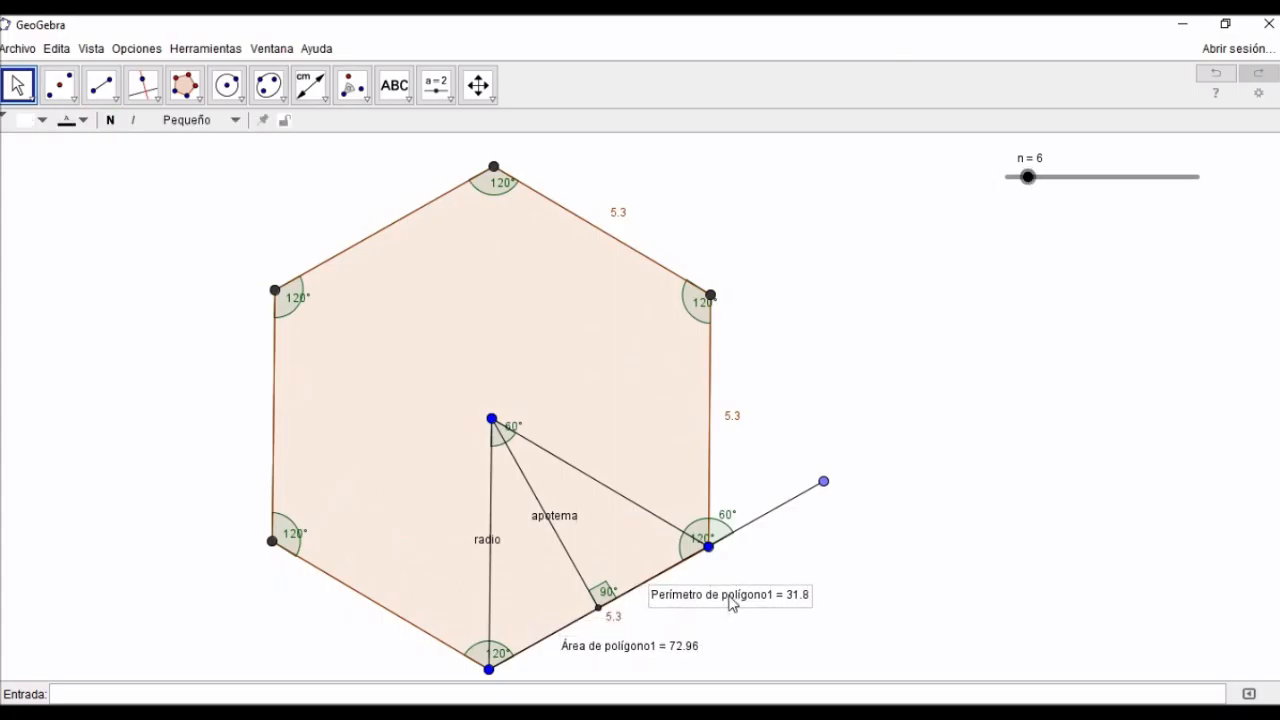
{"action": "left_click_drag", "start_coordinate": [729, 597], "coordinate": [740, 599]}
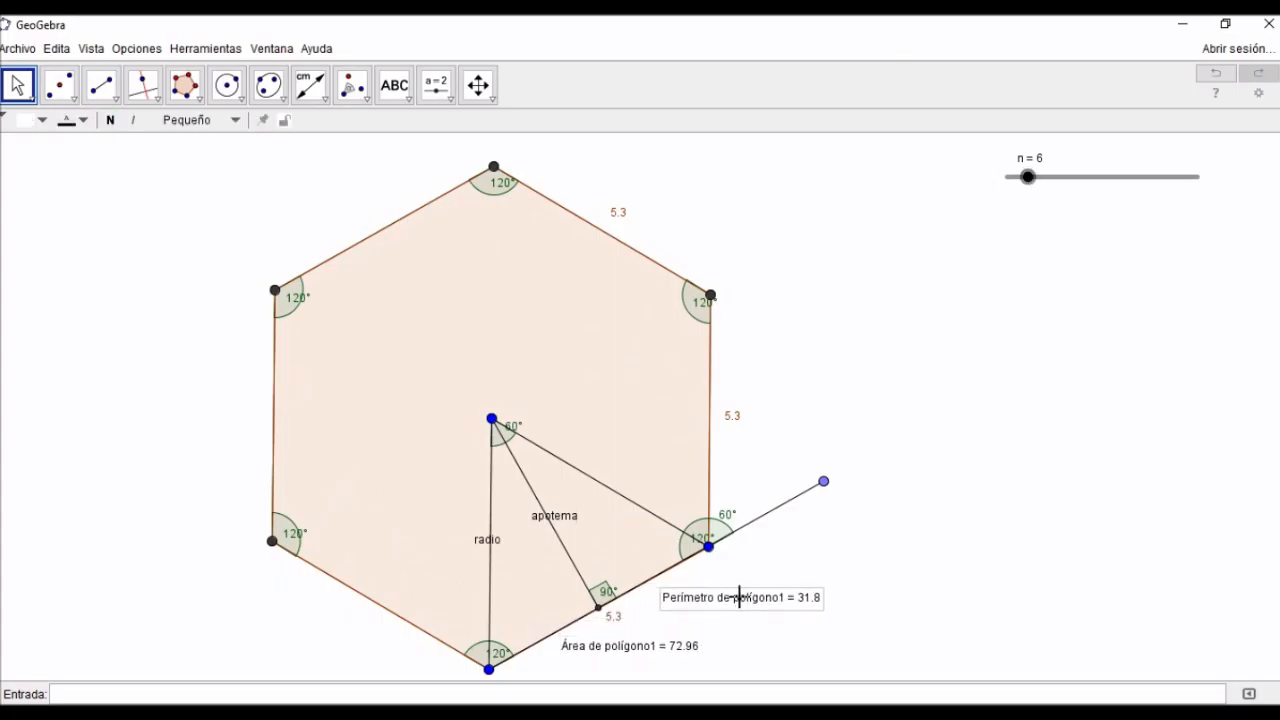